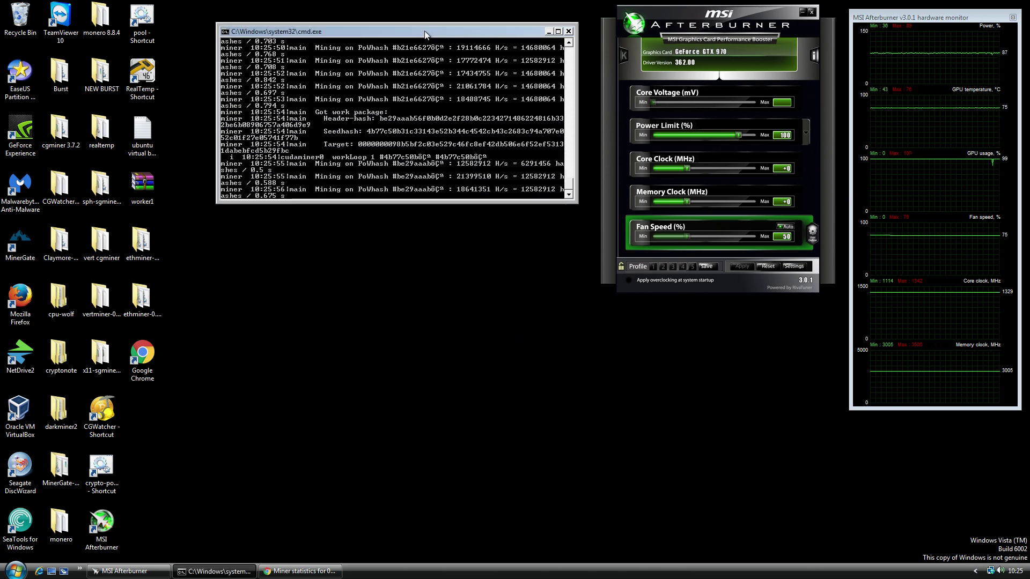
# - Shift the miner console slightly right, review Afterburner's GTX 970 graphs, and select the ethminer-0.9.41-genoil-1.0.4b3 folder
pyautogui.moveTo(424, 28); pyautogui.dragTo(431, 28)
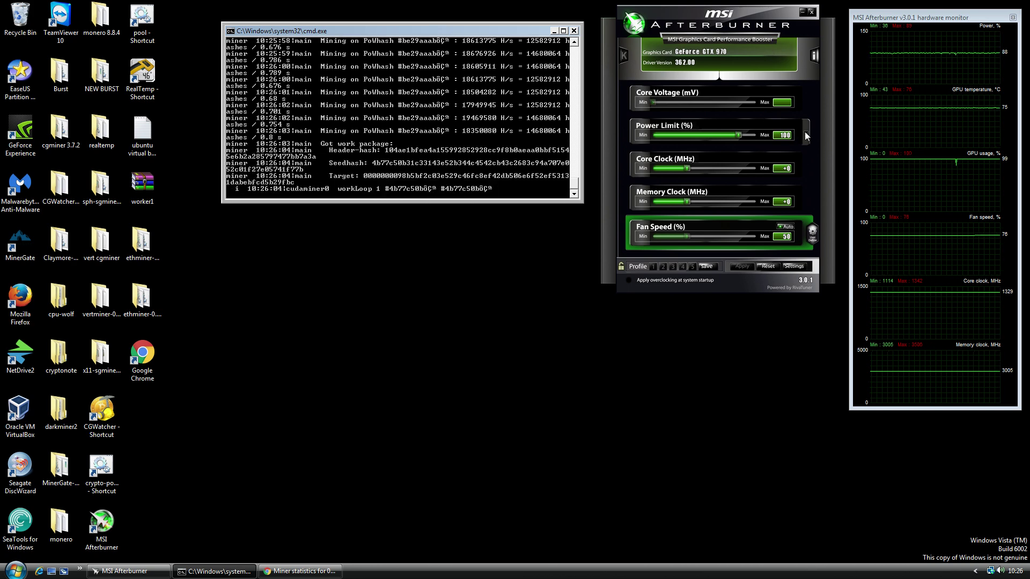
pyautogui.moveTo(896, 108)
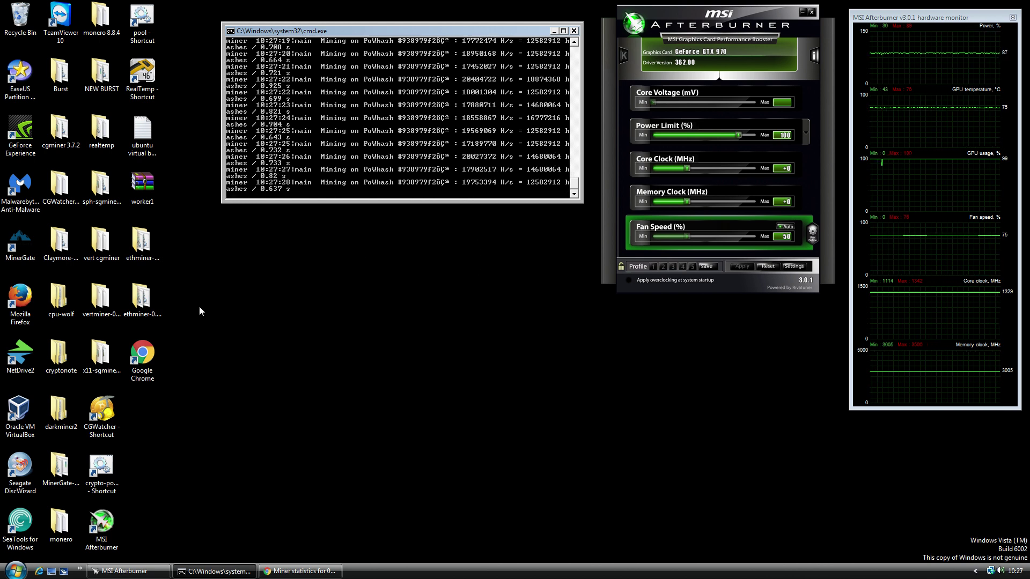
pyautogui.click(152, 300)
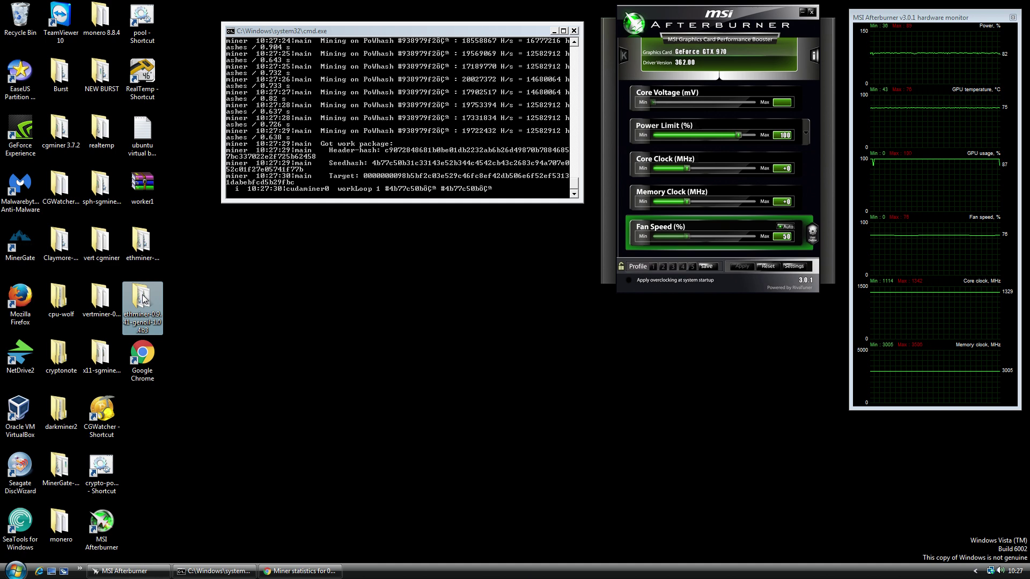
# - Open the ethminer-0.9.41-genoil-1.0.4b3 folder and drag its window down to uncover the miner console
pyautogui.doubleClick(141, 297)
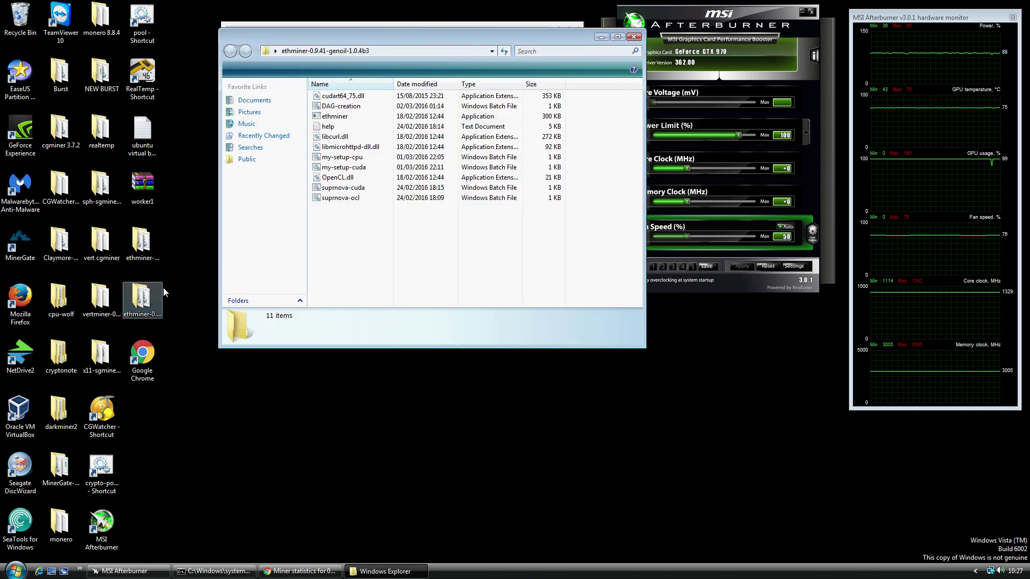
pyautogui.moveTo(448, 38); pyautogui.dragTo(435, 226)
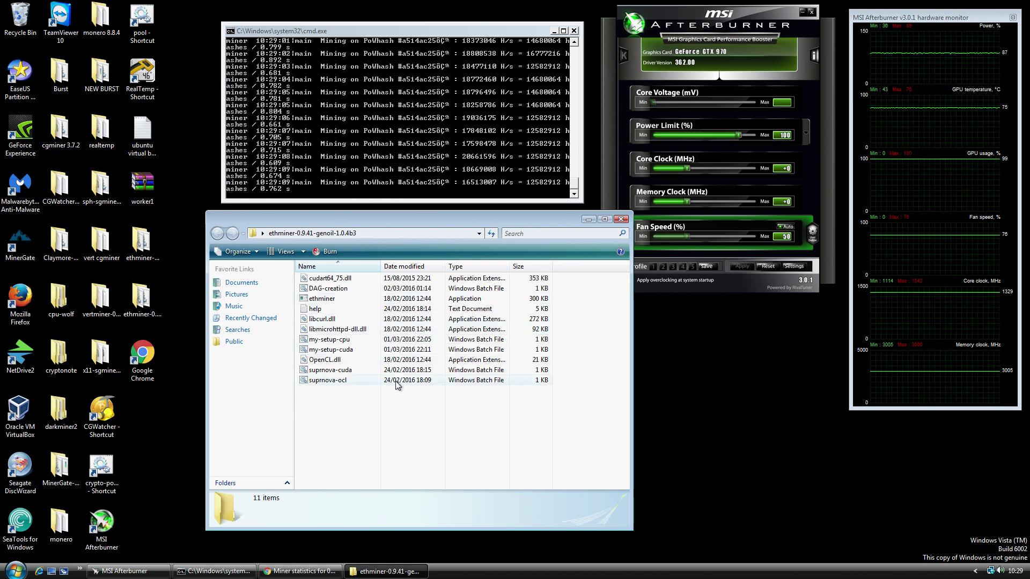
# - Open the my-setup-cuda batch file in Notepad using its context-menu Edit command
pyautogui.click(343, 350)
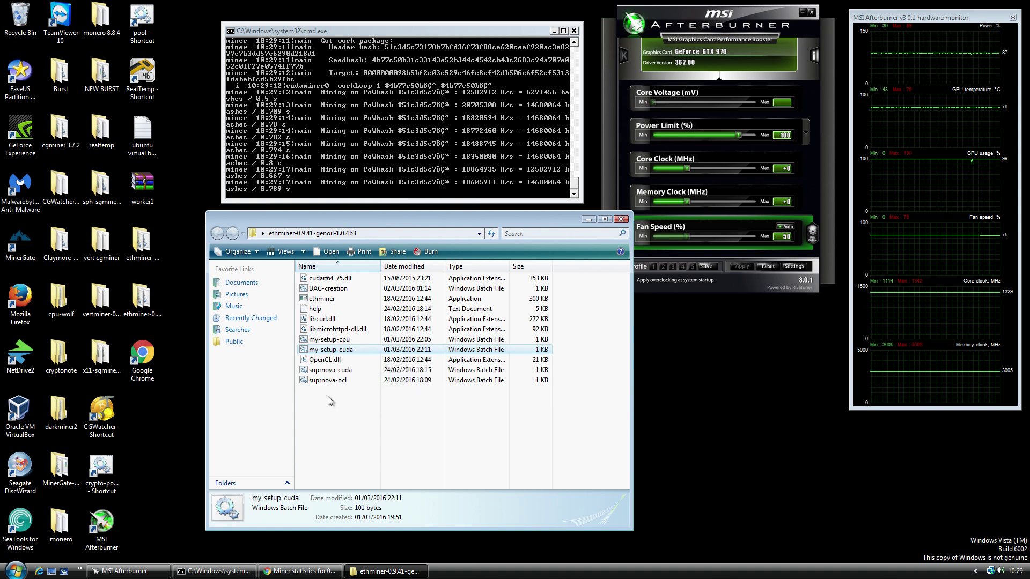
pyautogui.click(328, 400)
pyautogui.click(339, 352)
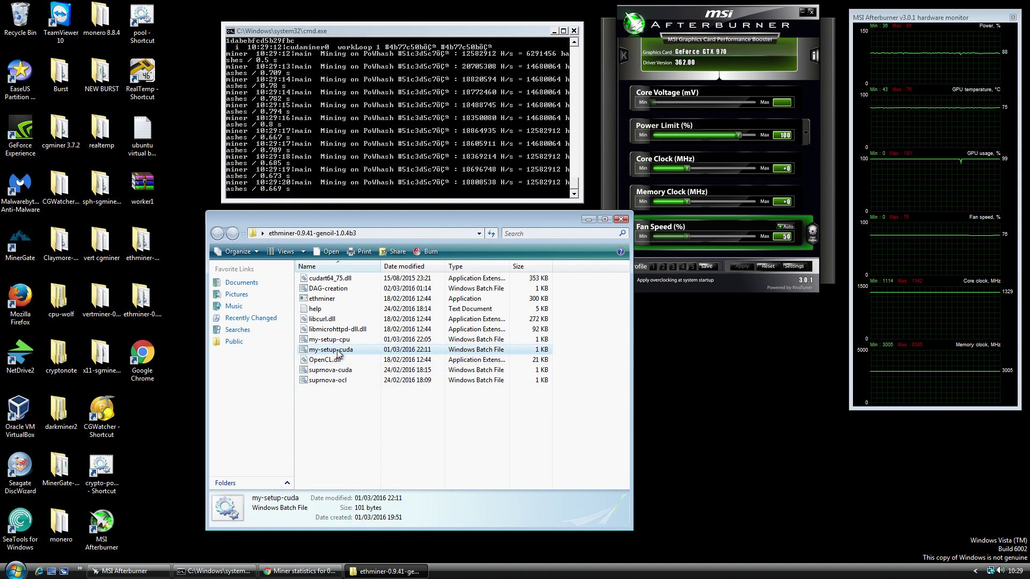
pyautogui.rightClick(338, 352)
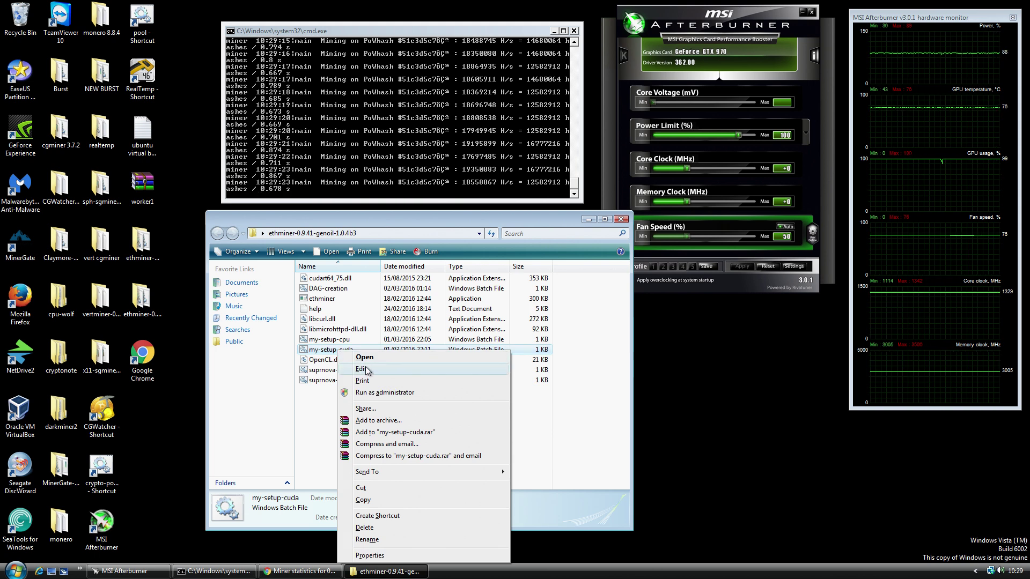
pyautogui.click(329, 352)
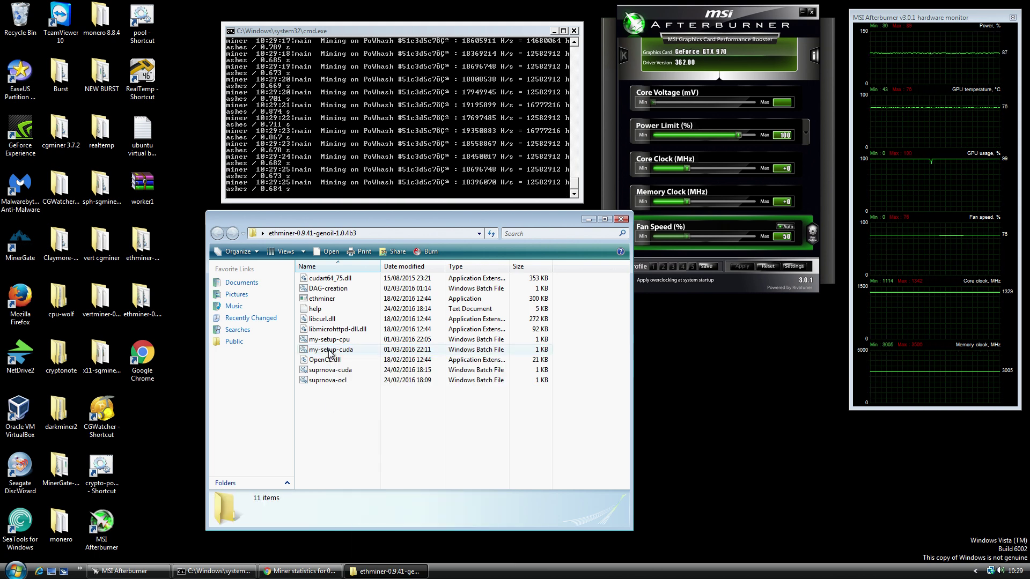
pyautogui.click(329, 353)
pyautogui.rightClick(334, 352)
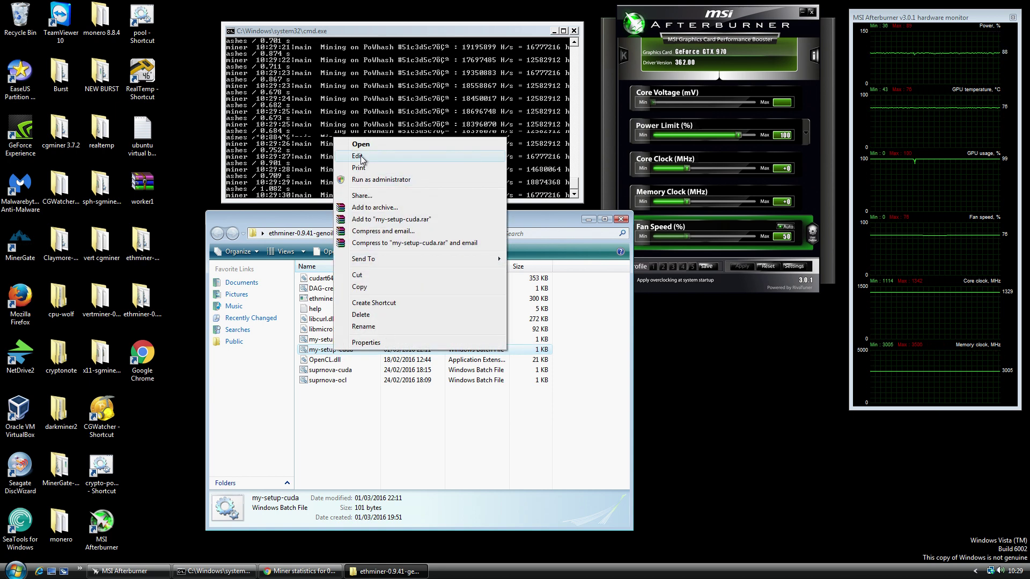
pyautogui.click(357, 156)
# - Move Notepad right over the file list and highlight ethminer, -U and -F in the my-setup-cuda command
pyautogui.moveTo(361, 216); pyautogui.dragTo(629, 275)
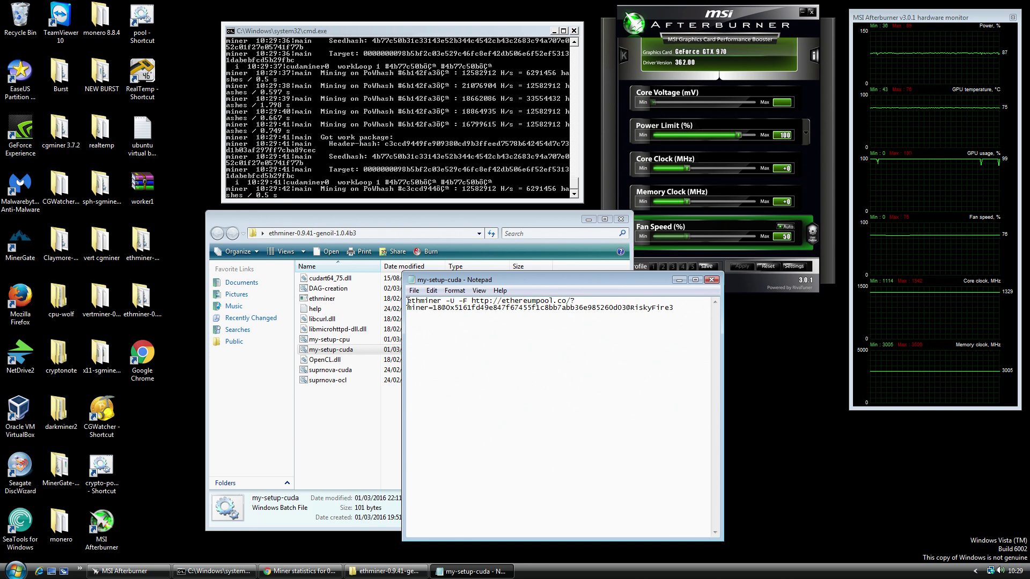
pyautogui.moveTo(408, 302); pyautogui.dragTo(441, 302)
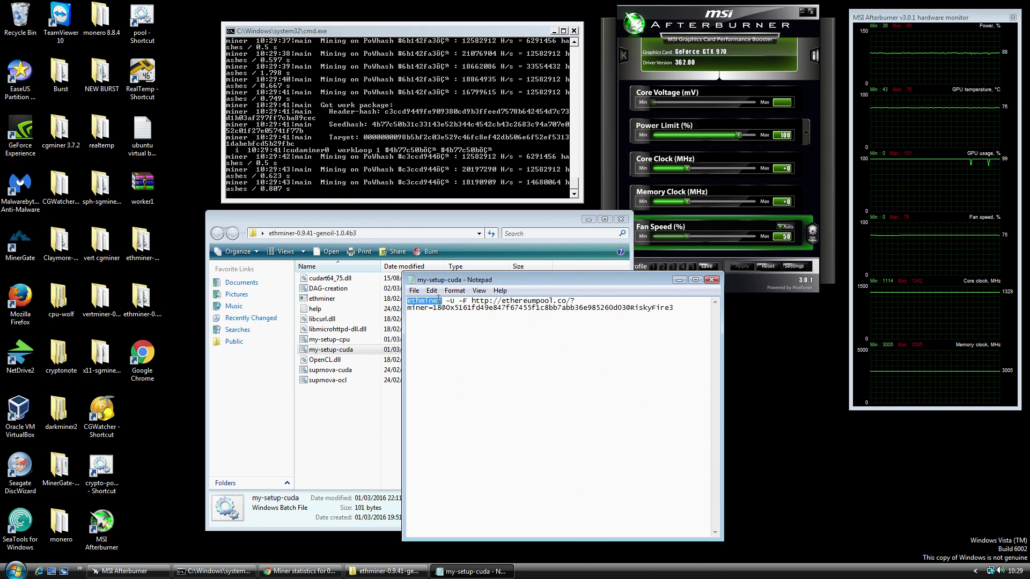
pyautogui.click(467, 307)
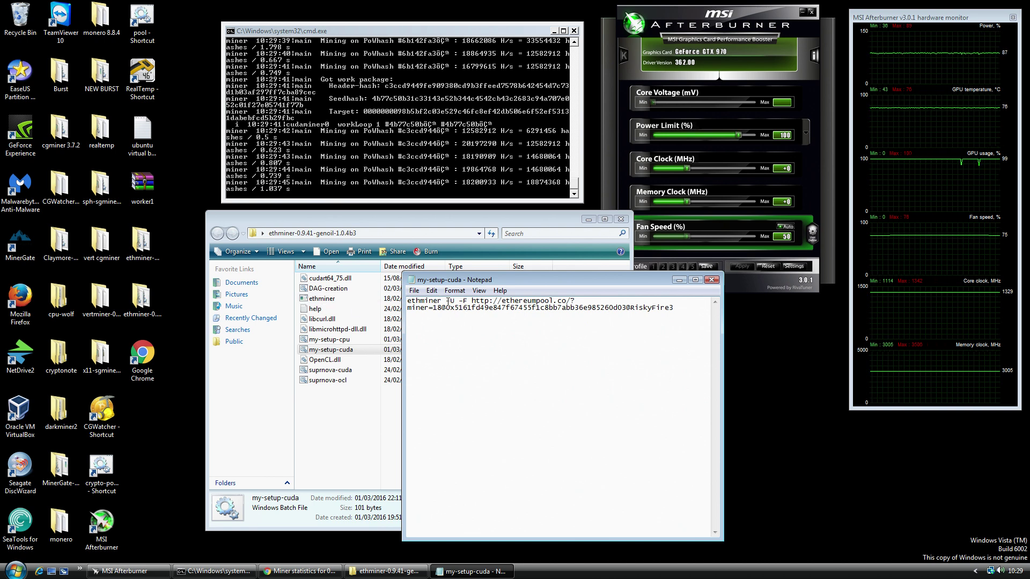
pyautogui.moveTo(448, 302); pyautogui.dragTo(452, 301)
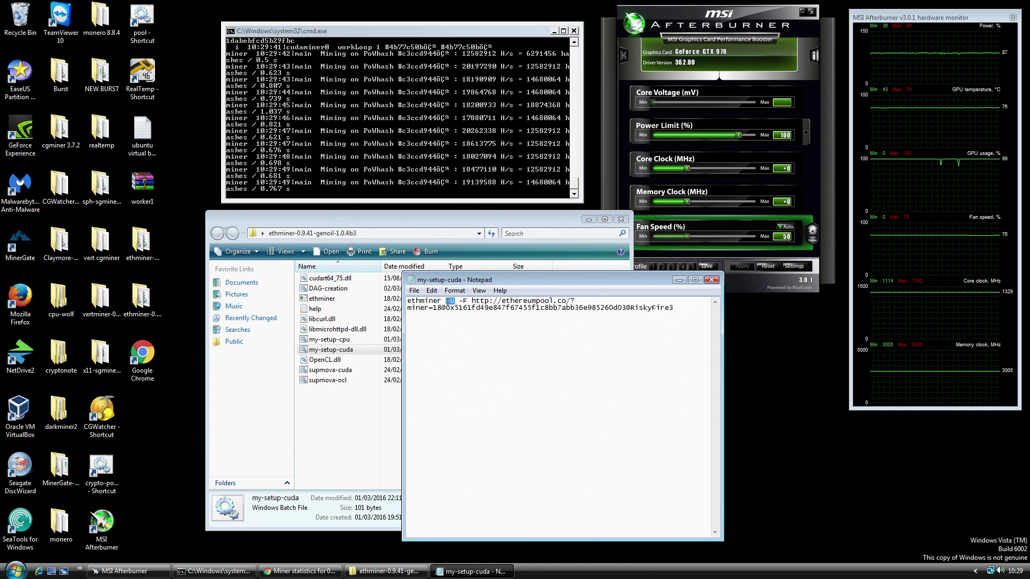
pyautogui.click(455, 303)
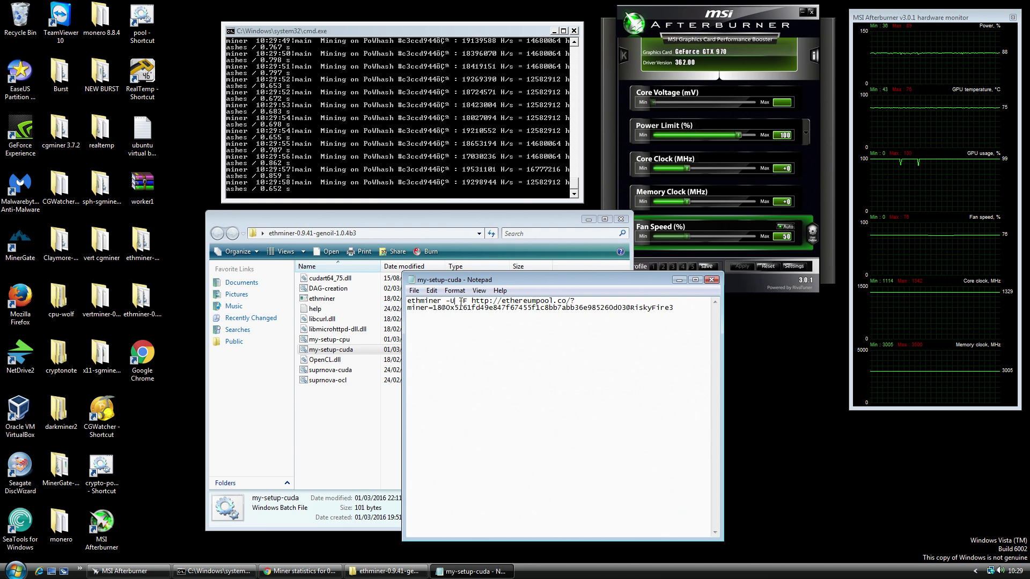
pyautogui.moveTo(457, 302); pyautogui.dragTo(463, 301)
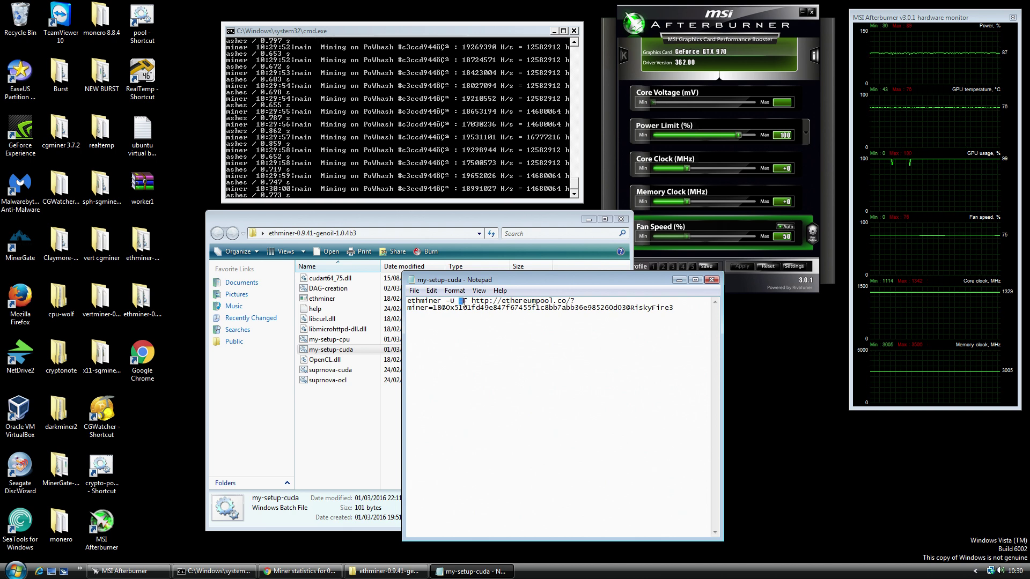
pyautogui.click(473, 301)
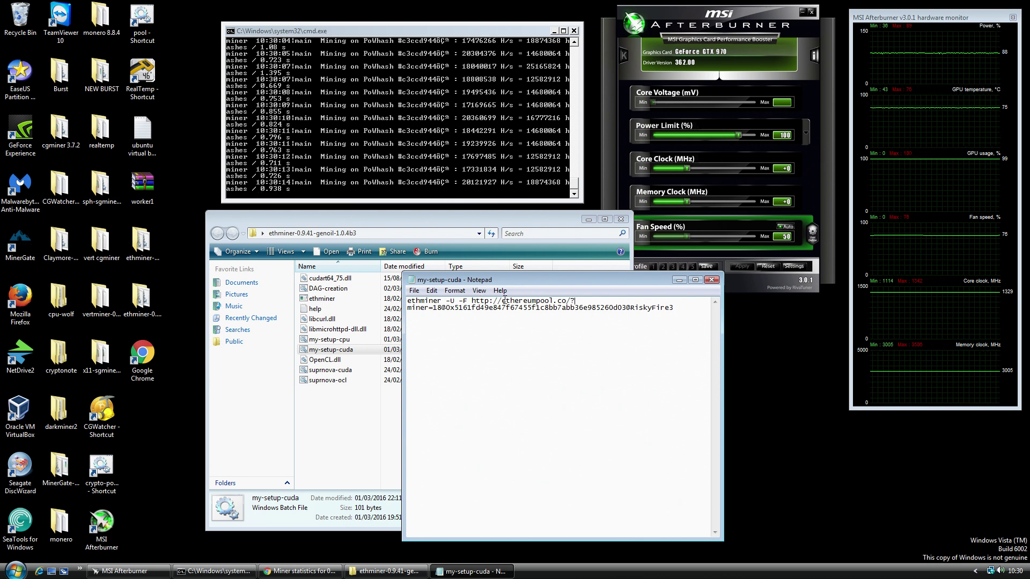
pyautogui.moveTo(502, 300); pyautogui.dragTo(514, 300)
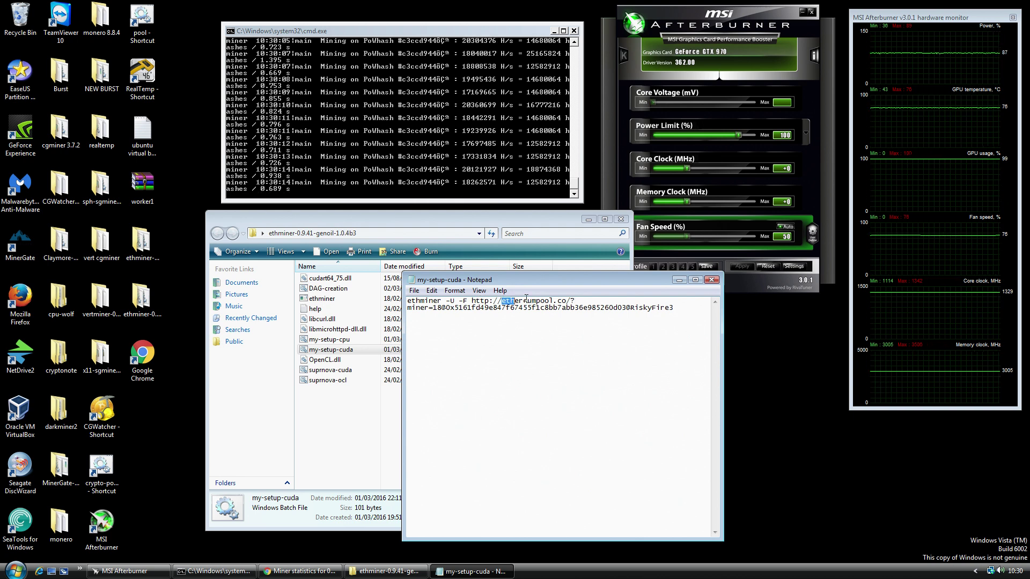
pyautogui.click(579, 300)
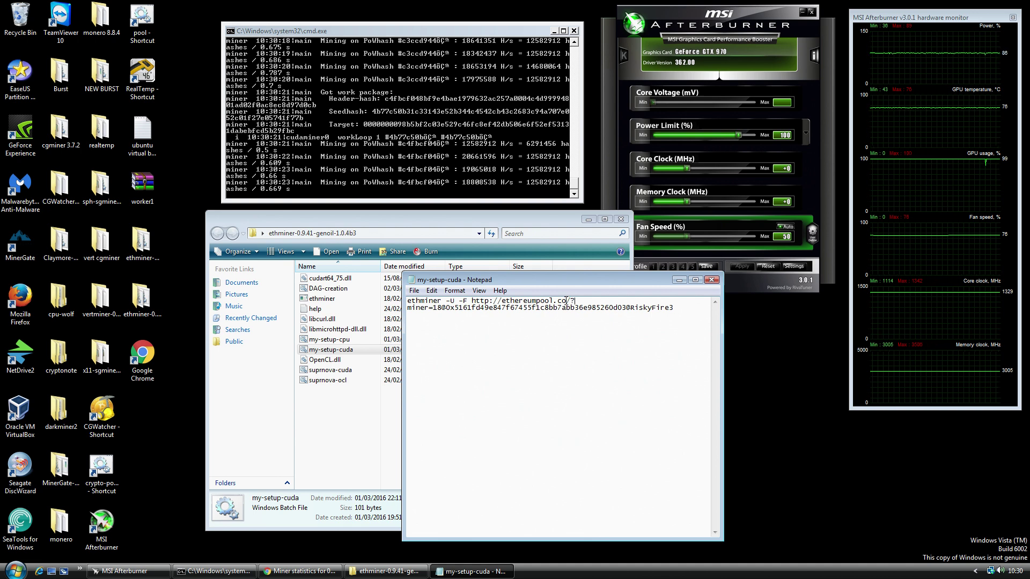
pyautogui.moveTo(566, 301); pyautogui.dragTo(473, 301)
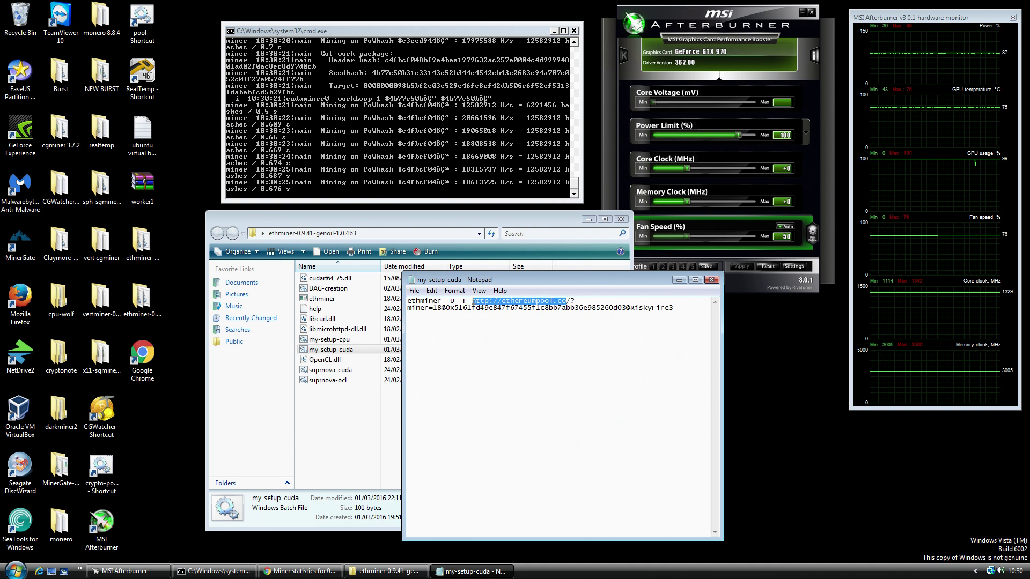
pyautogui.keyDown('shift'); pyautogui.click(570, 301); pyautogui.keyUp('shift')
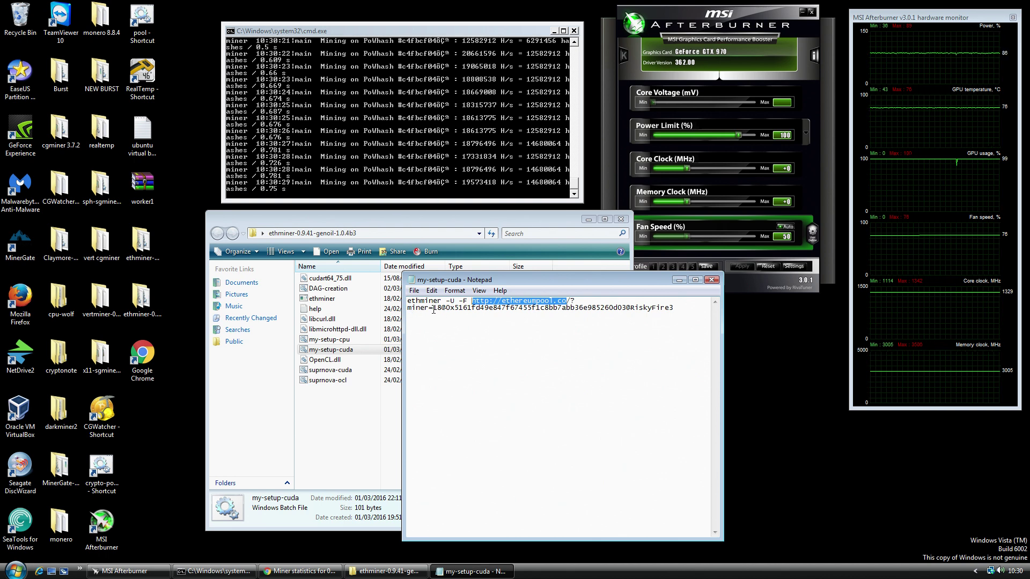
pyautogui.moveTo(433, 309); pyautogui.dragTo(437, 309)
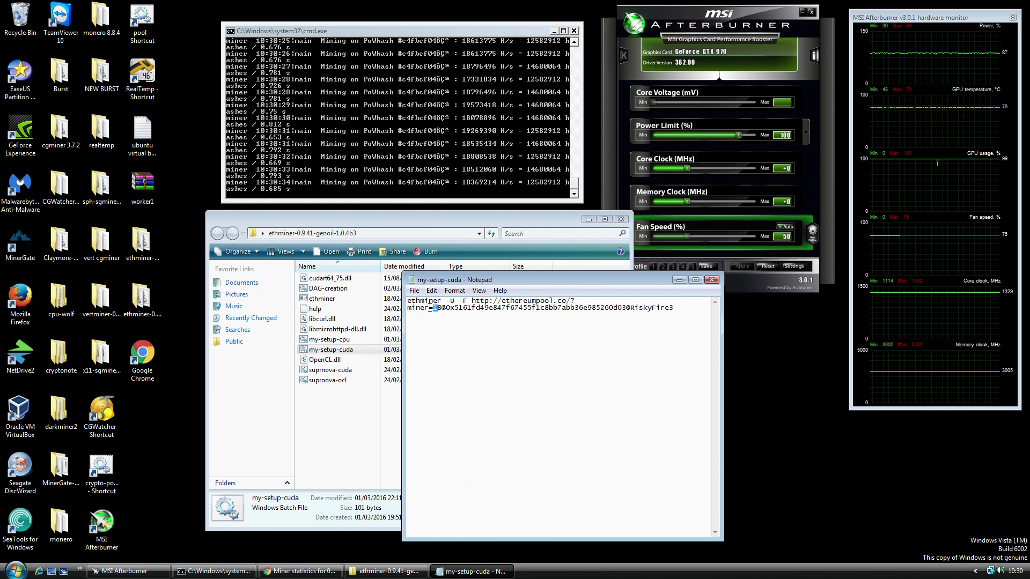
pyautogui.click(434, 309)
pyautogui.moveTo(434, 310); pyautogui.dragTo(441, 309)
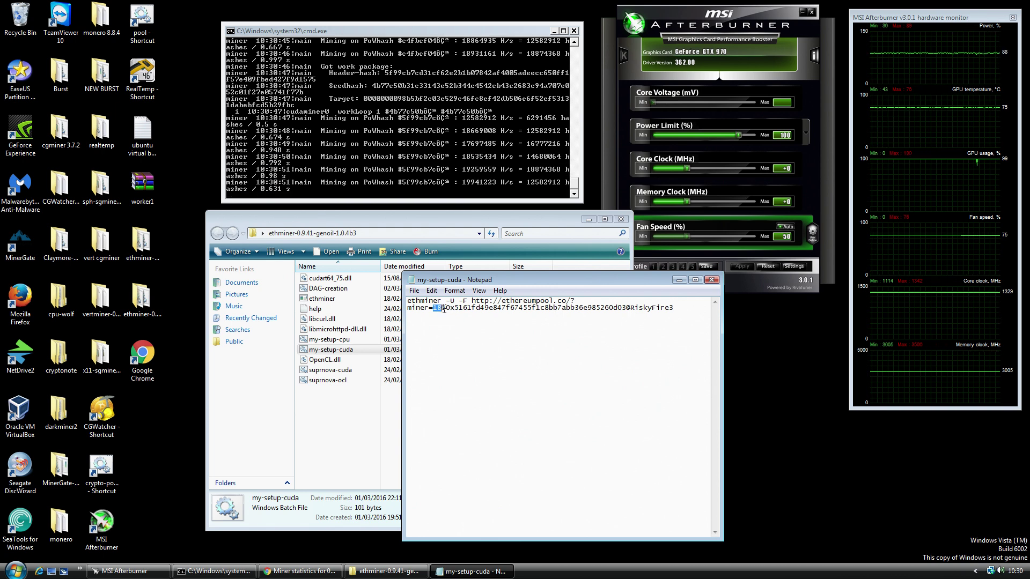
pyautogui.click(440, 309)
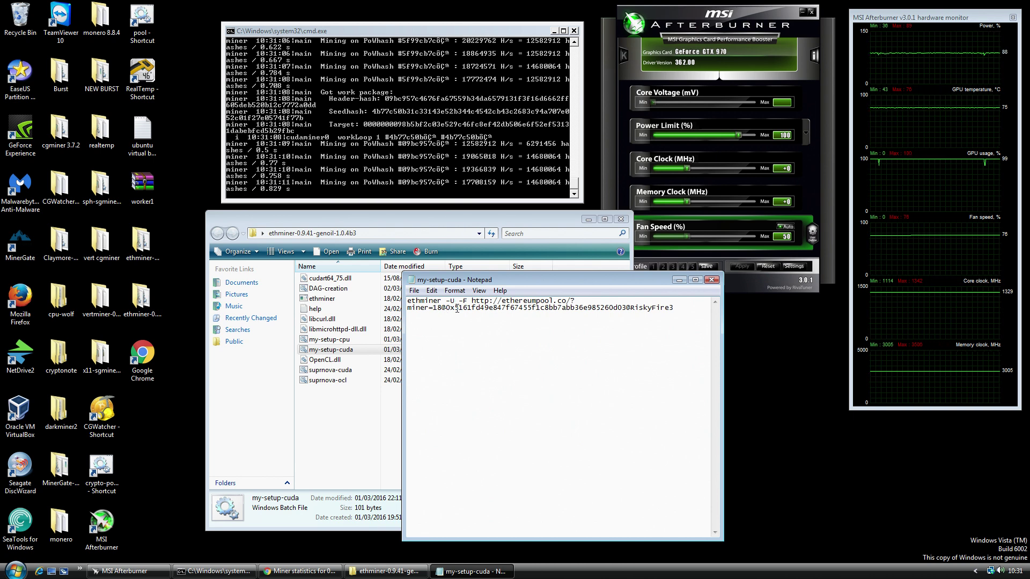
pyautogui.click(679, 306)
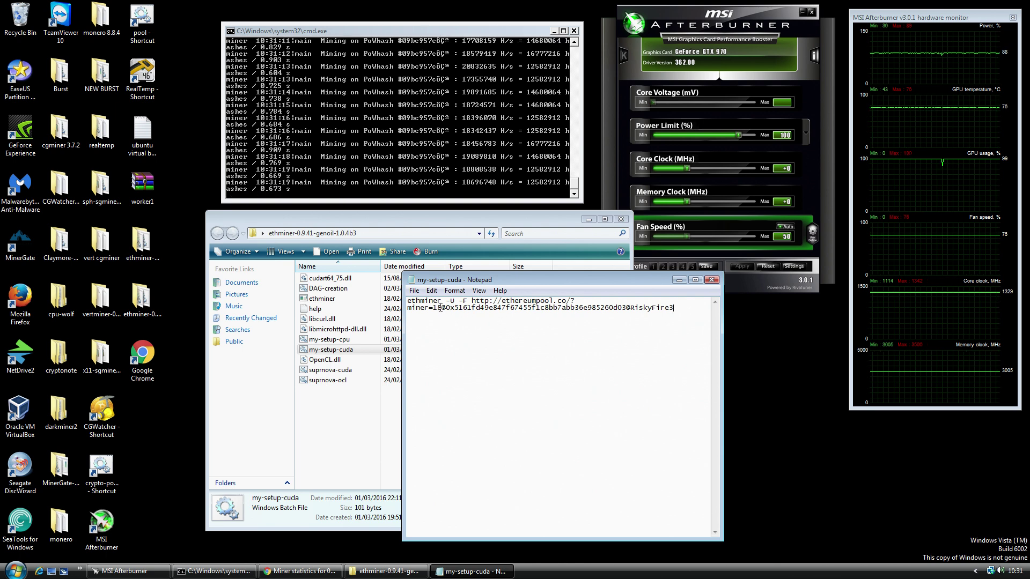
pyautogui.moveTo(493, 308); pyautogui.dragTo(497, 308)
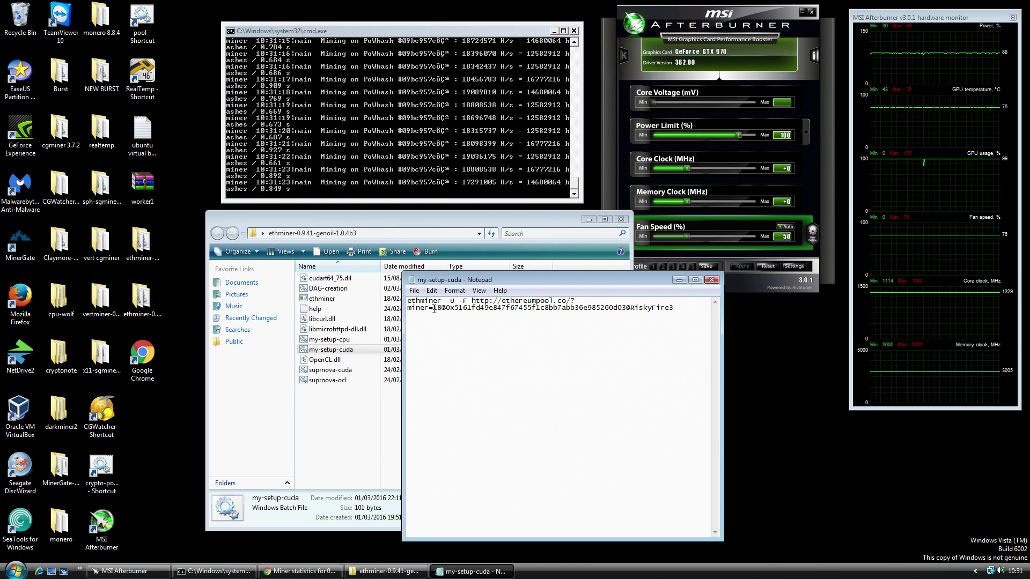
pyautogui.moveTo(433, 308); pyautogui.dragTo(441, 308)
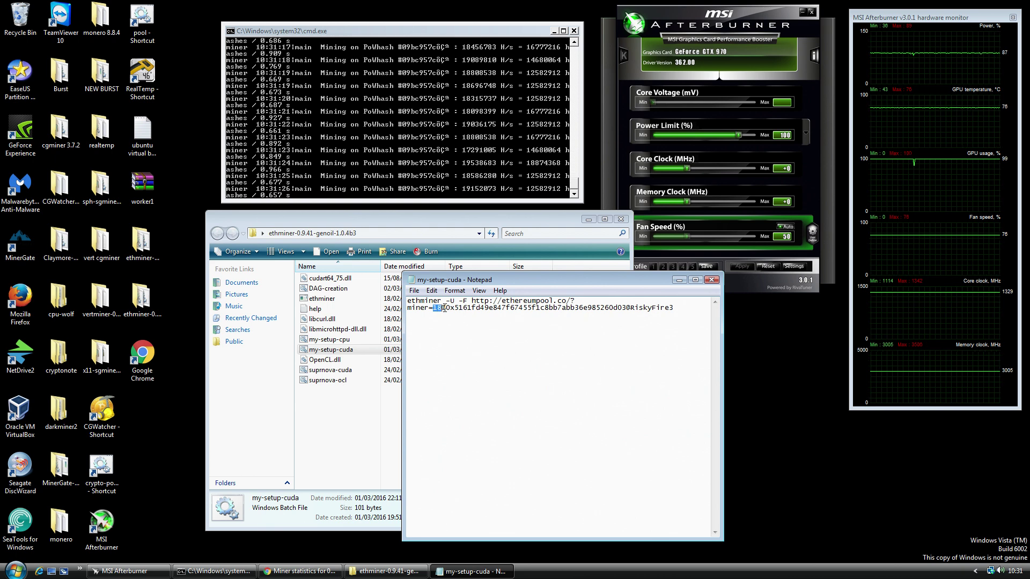
pyautogui.moveTo(445, 308); pyautogui.dragTo(625, 310)
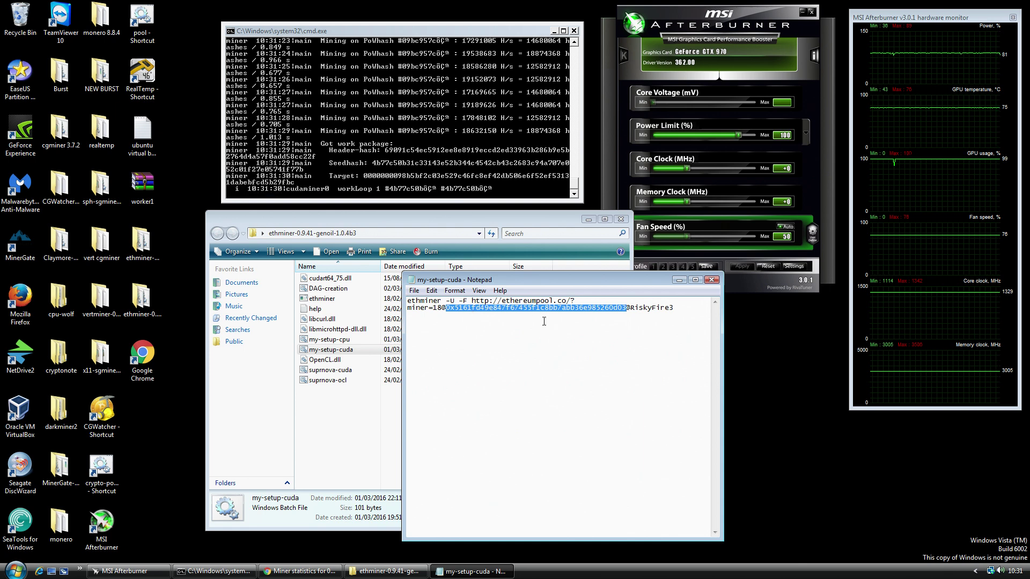
pyautogui.click(451, 309)
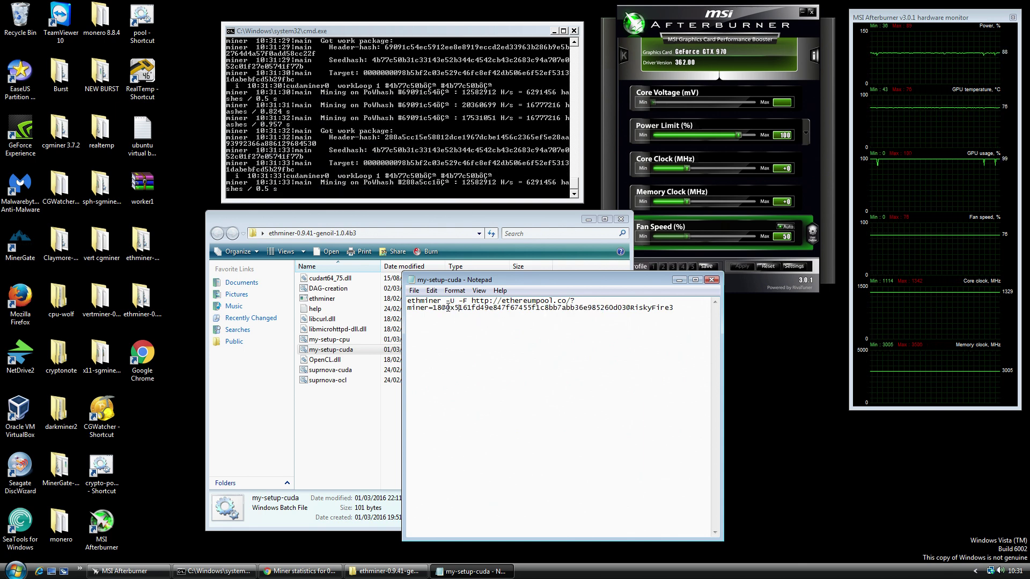
pyautogui.moveTo(446, 309); pyautogui.dragTo(625, 309)
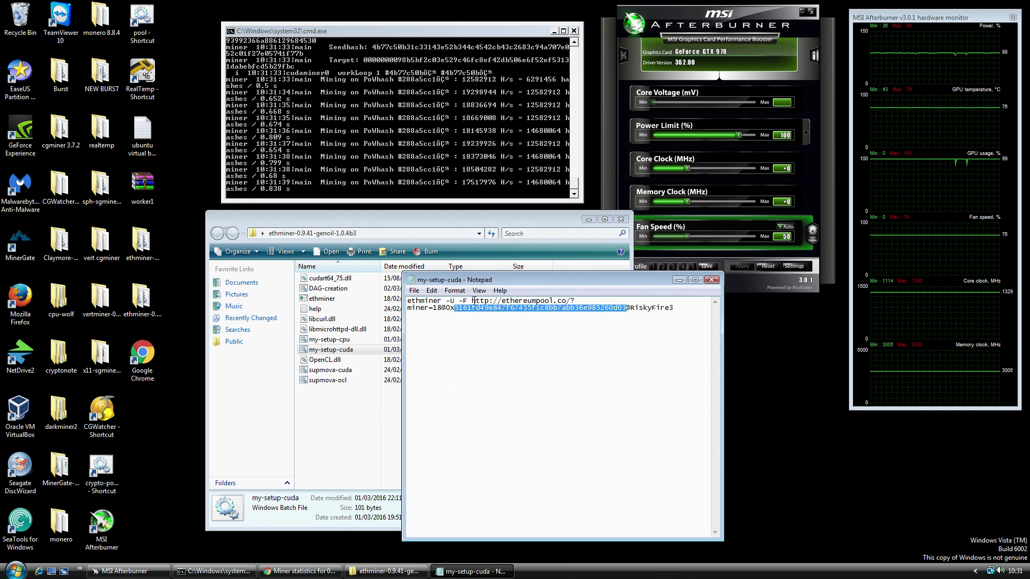
pyautogui.click(625, 308)
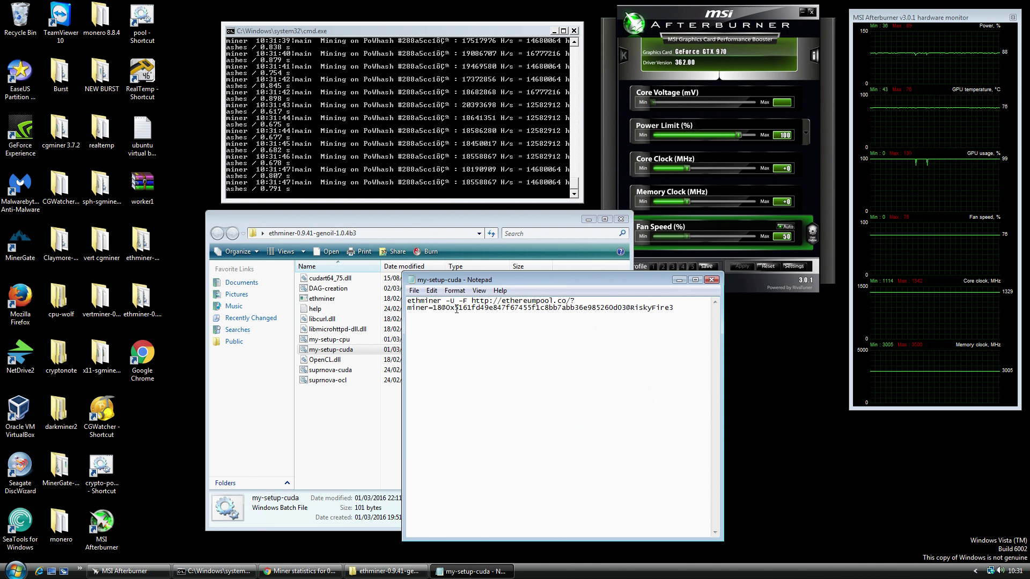
pyautogui.moveTo(456, 310); pyautogui.dragTo(466, 308)
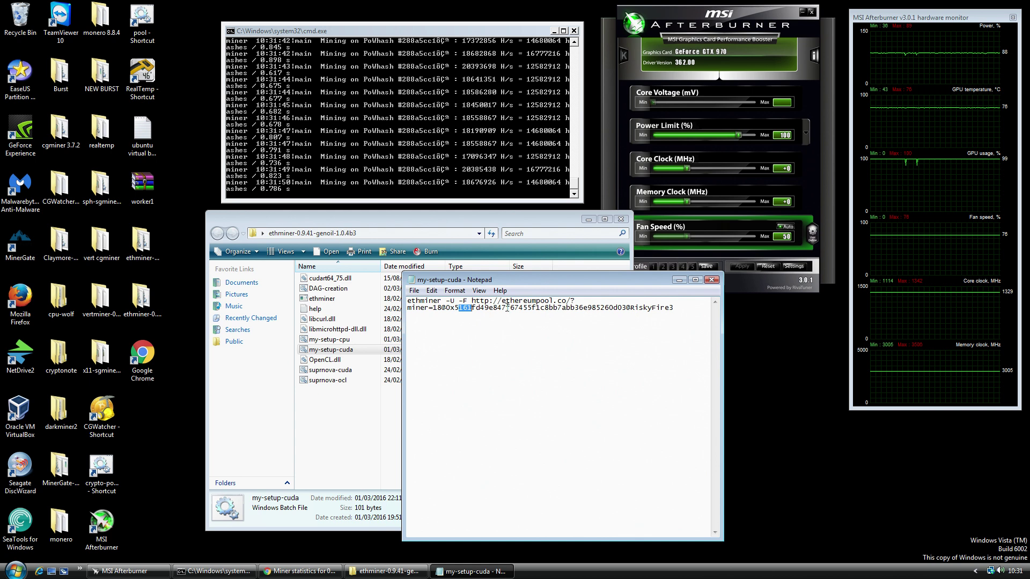
pyautogui.click(470, 311)
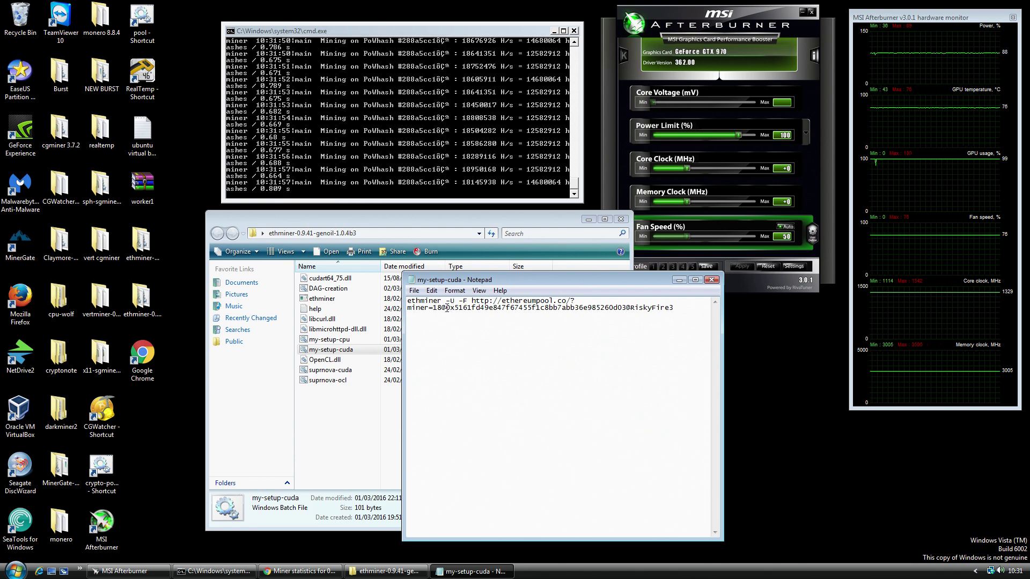
pyautogui.moveTo(446, 309); pyautogui.dragTo(625, 305)
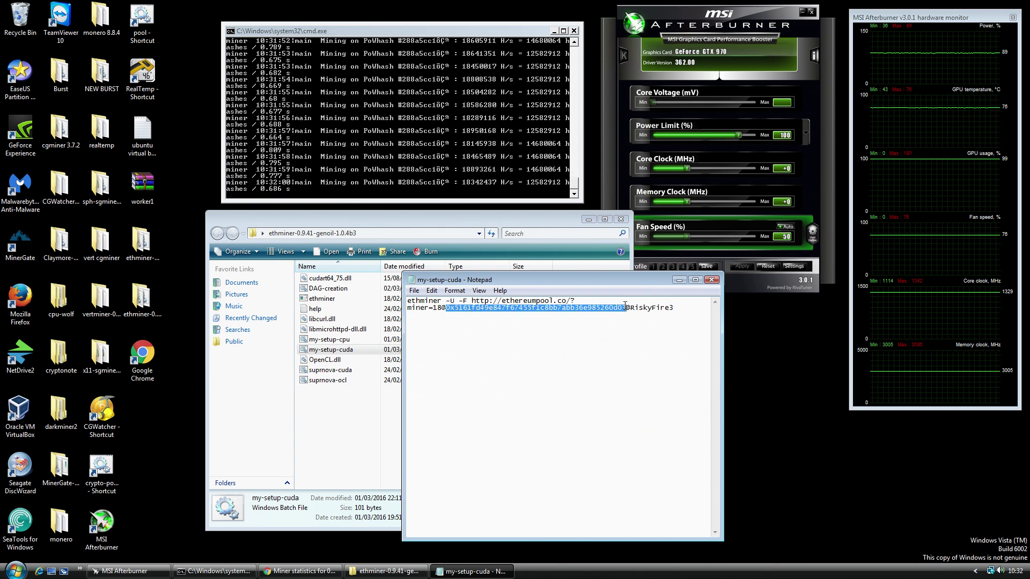
pyautogui.click(627, 310)
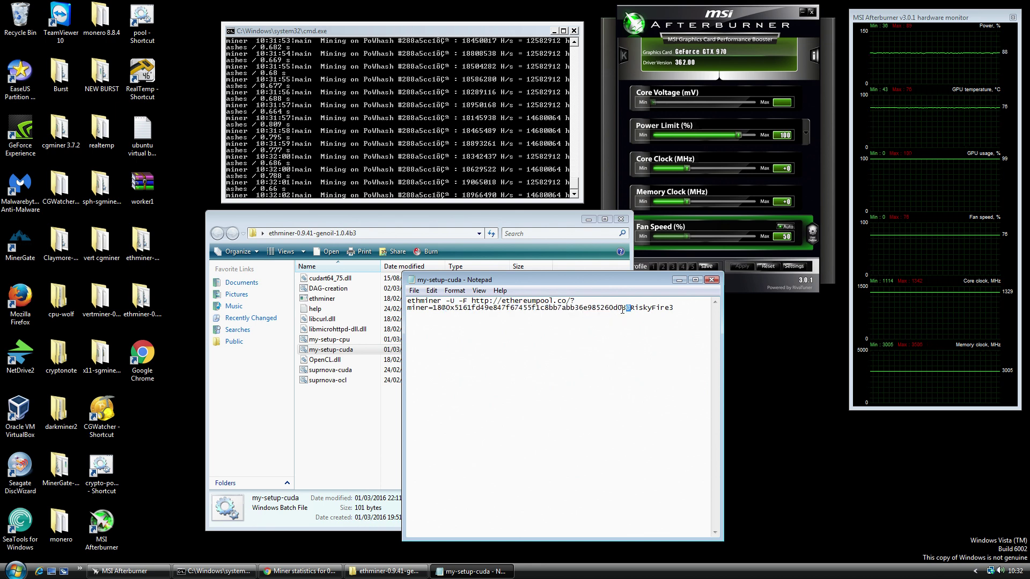
pyautogui.moveTo(673, 310); pyautogui.dragTo(630, 308)
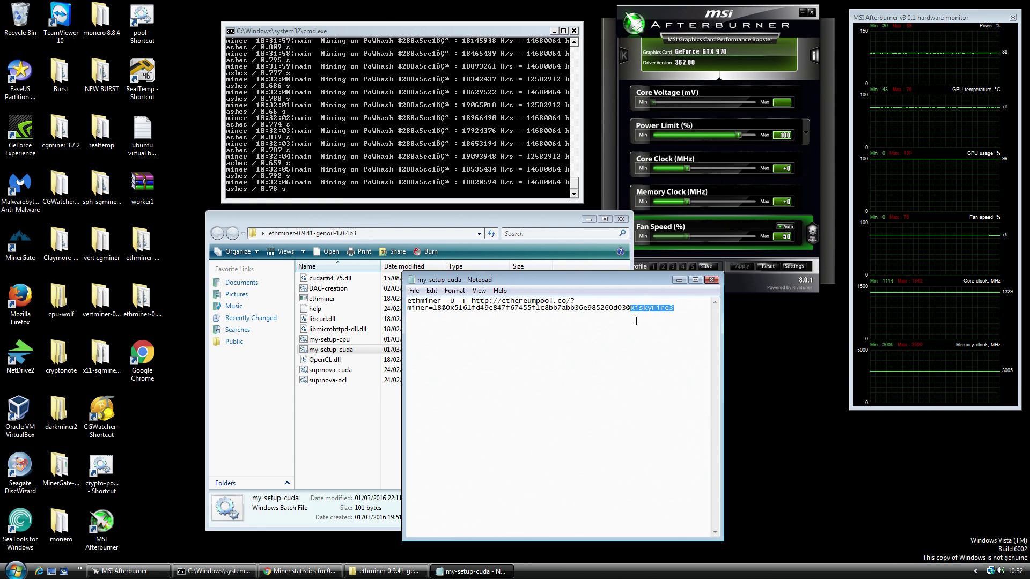
pyautogui.click(683, 313)
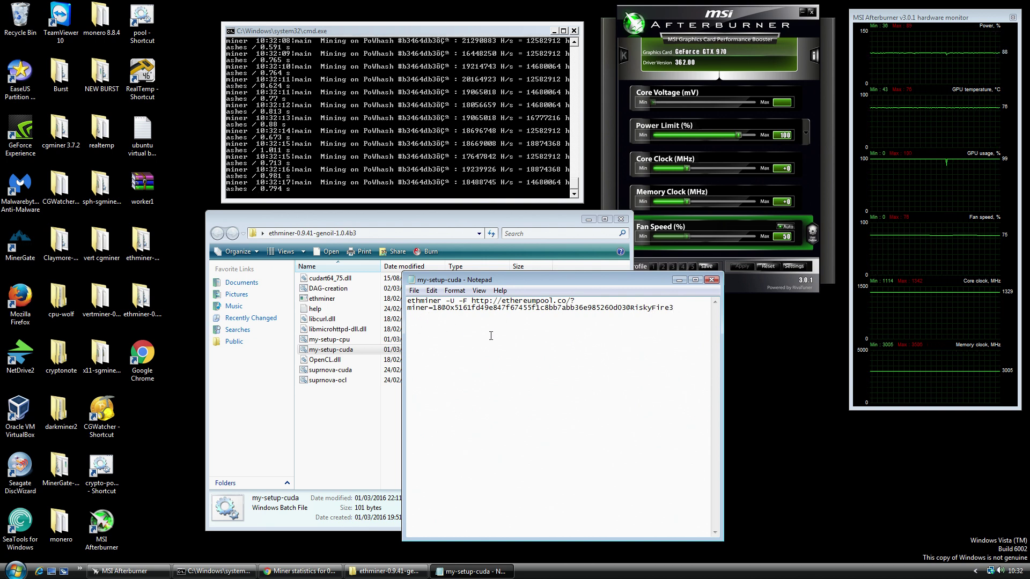
# - Close my-setup-cuda and open the my-setup-cpu batch file in Notepad for editing
pyautogui.click(711, 280)
pyautogui.click(581, 353)
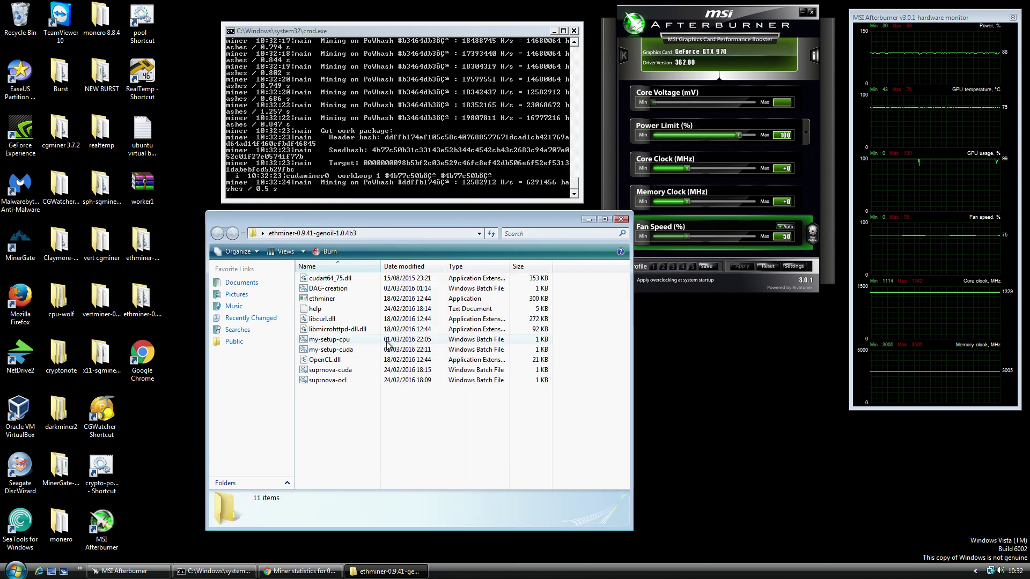
pyautogui.click(341, 340)
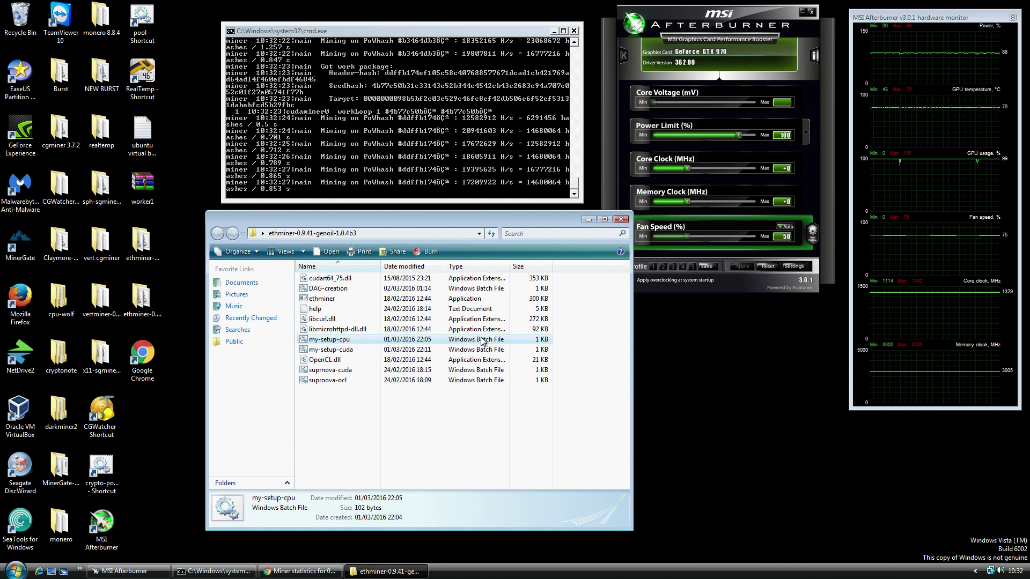
pyautogui.rightClick(335, 341)
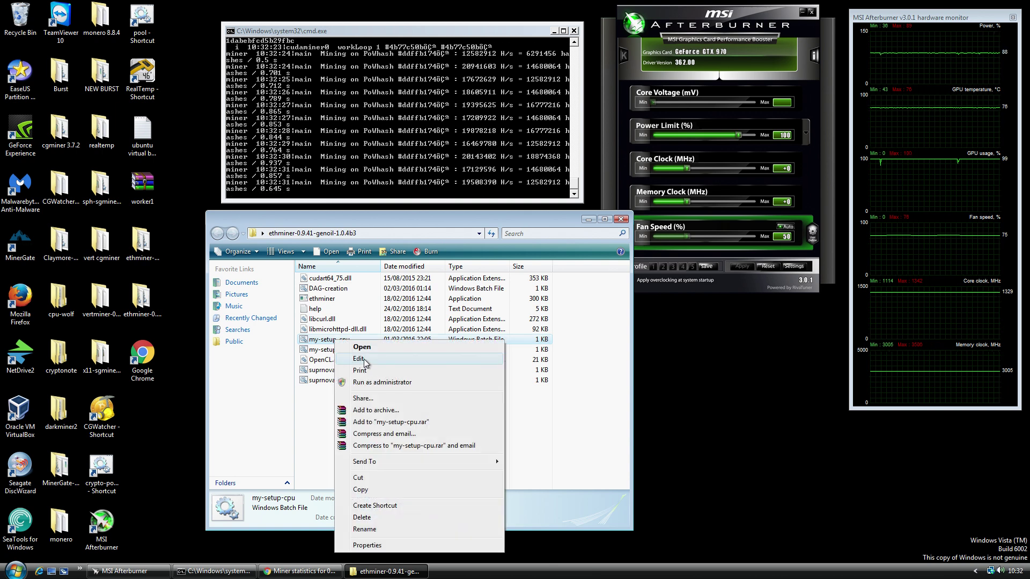
pyautogui.click(359, 359)
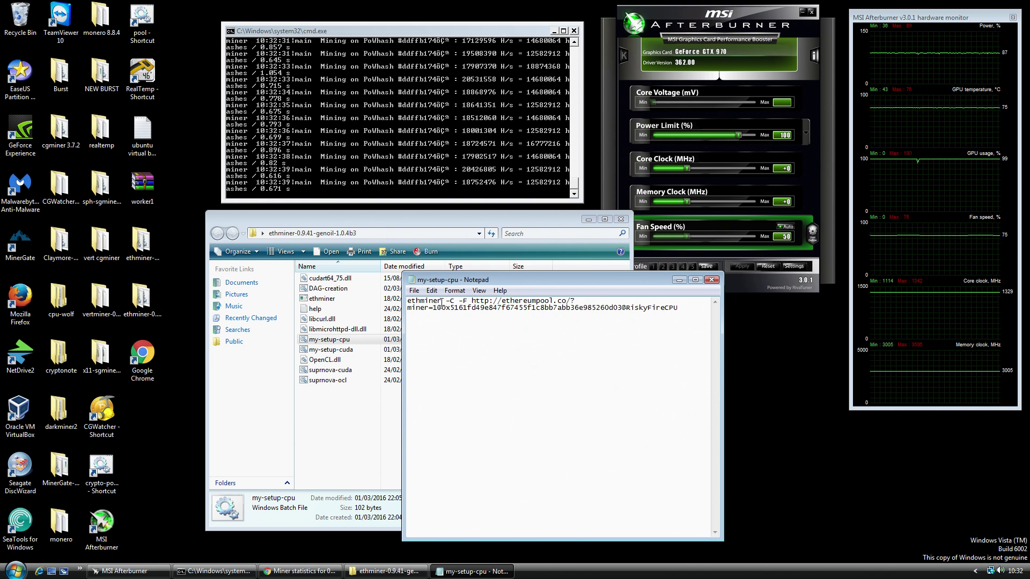
# - Highlight the -C flag, pool URL, miner= value and worker name in the my-setup-cpu command
pyautogui.moveTo(444, 301); pyautogui.dragTo(454, 301)
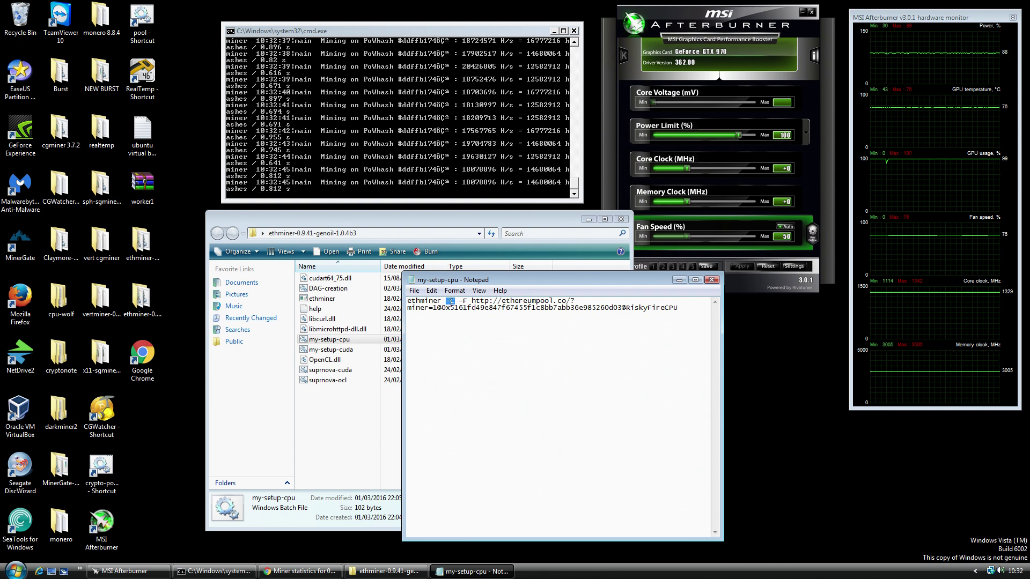
pyautogui.press('Right')
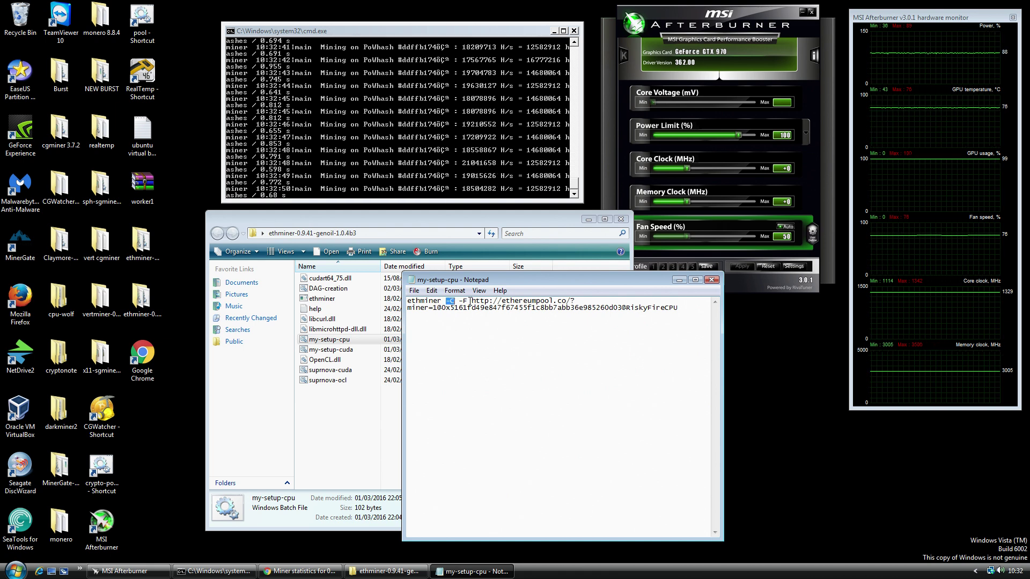
pyautogui.moveTo(471, 301); pyautogui.dragTo(573, 301)
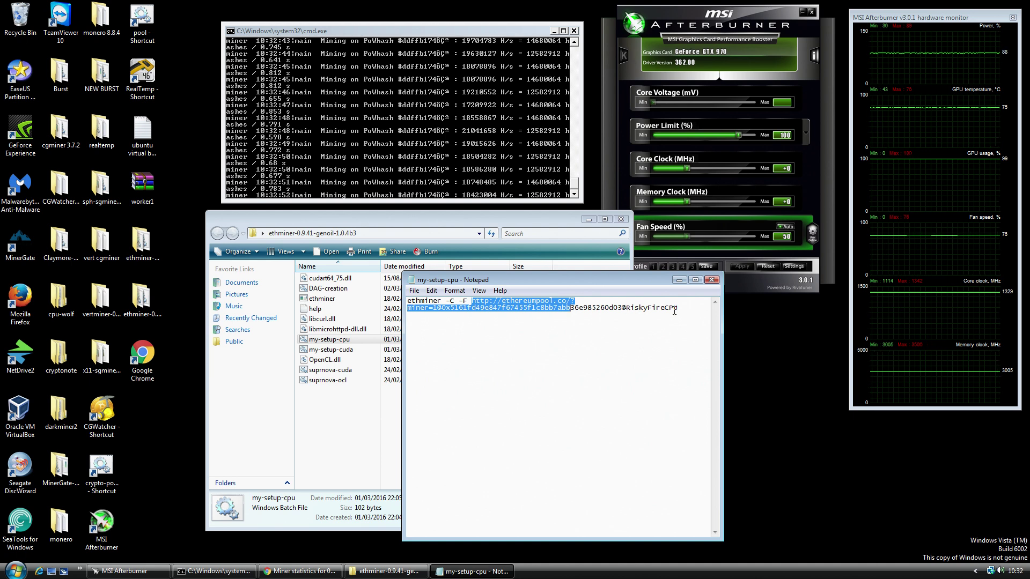
pyautogui.click(450, 308)
pyautogui.moveTo(432, 310); pyautogui.dragTo(436, 310)
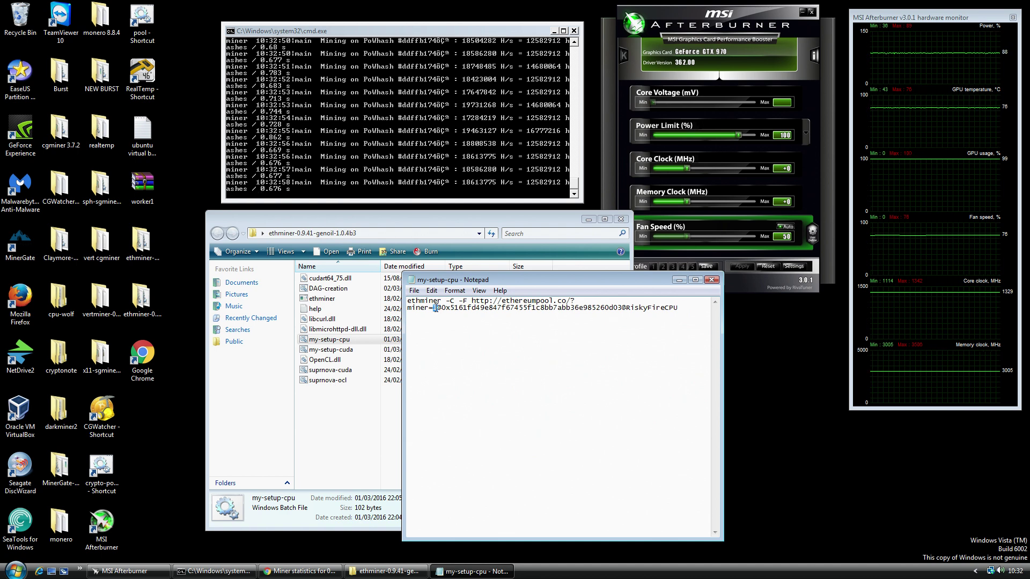
pyautogui.click(477, 332)
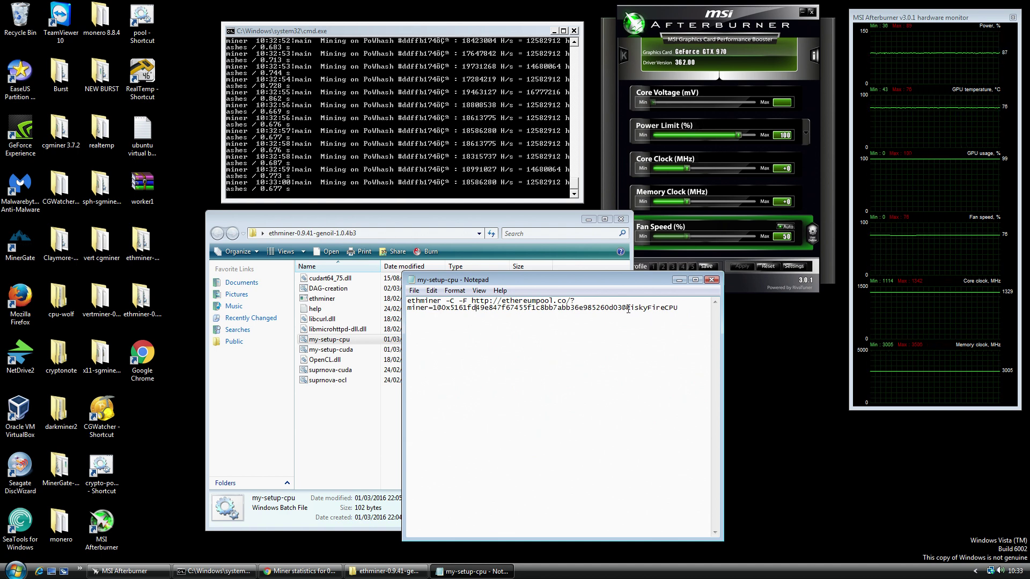
pyautogui.moveTo(625, 308); pyautogui.dragTo(680, 308)
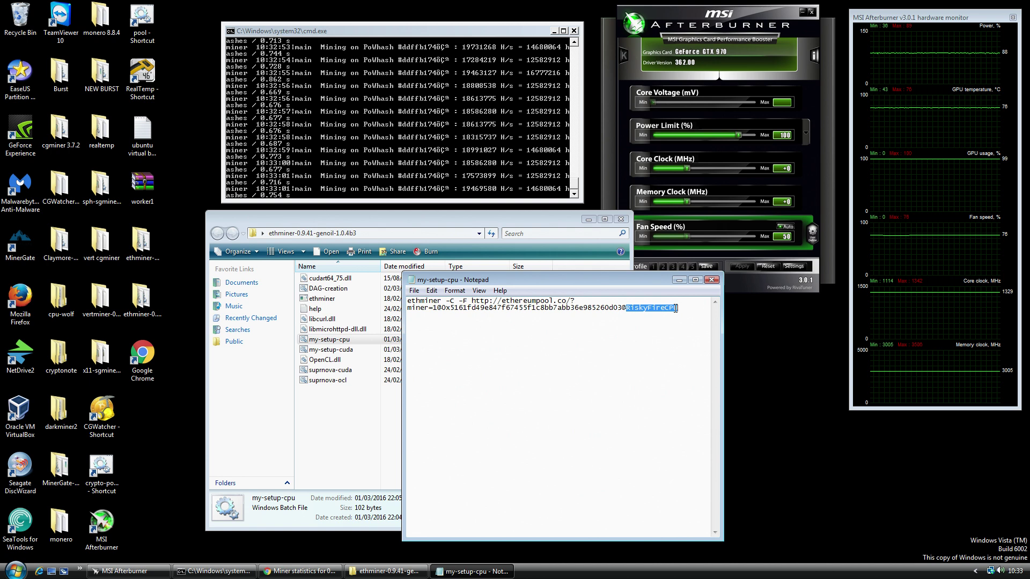
pyautogui.click(579, 307)
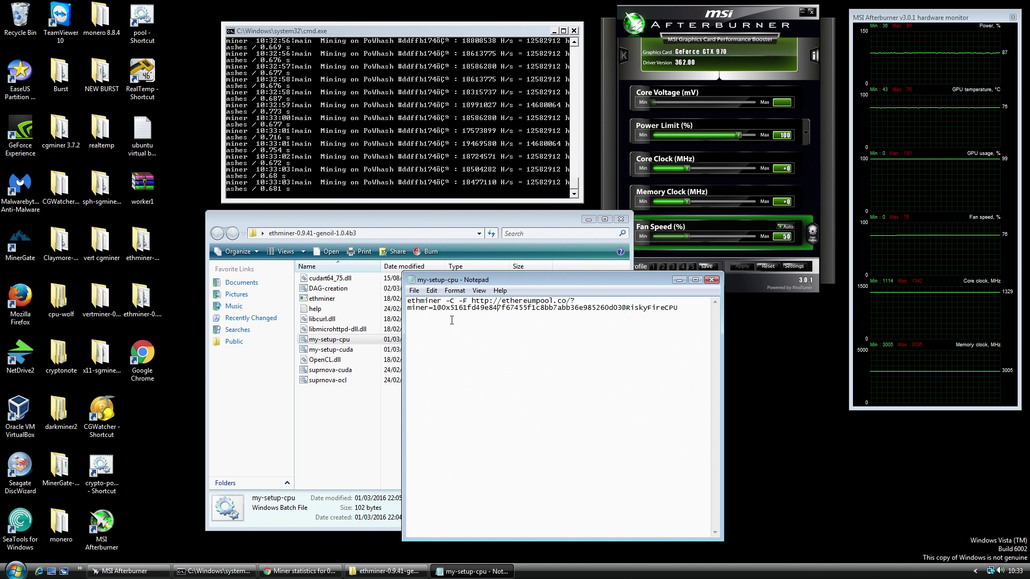
# - Close my-setup-cpu and open the suprnova-ocl batch file in Notepad for editing
pyautogui.click(707, 280)
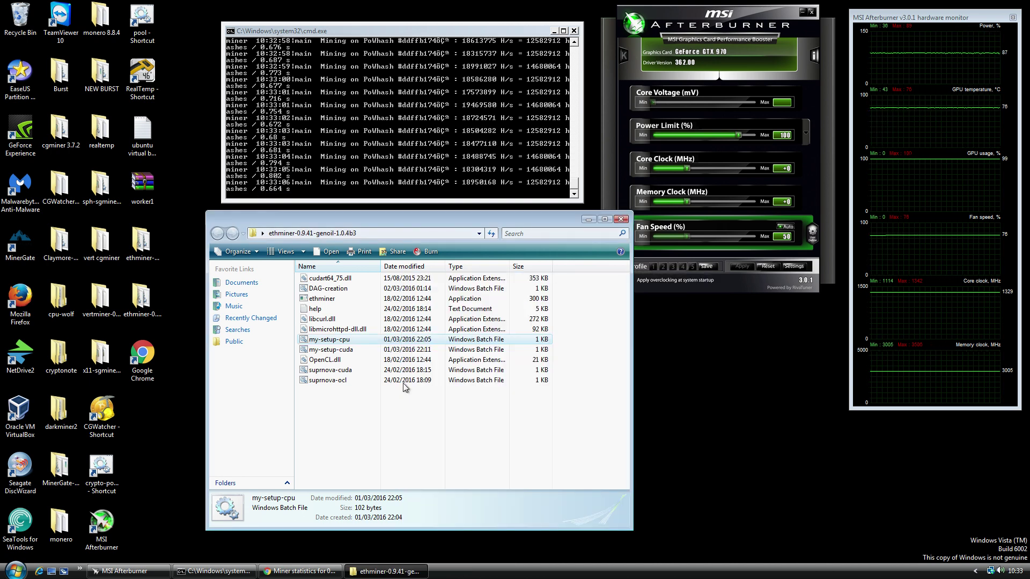
pyautogui.click(359, 390)
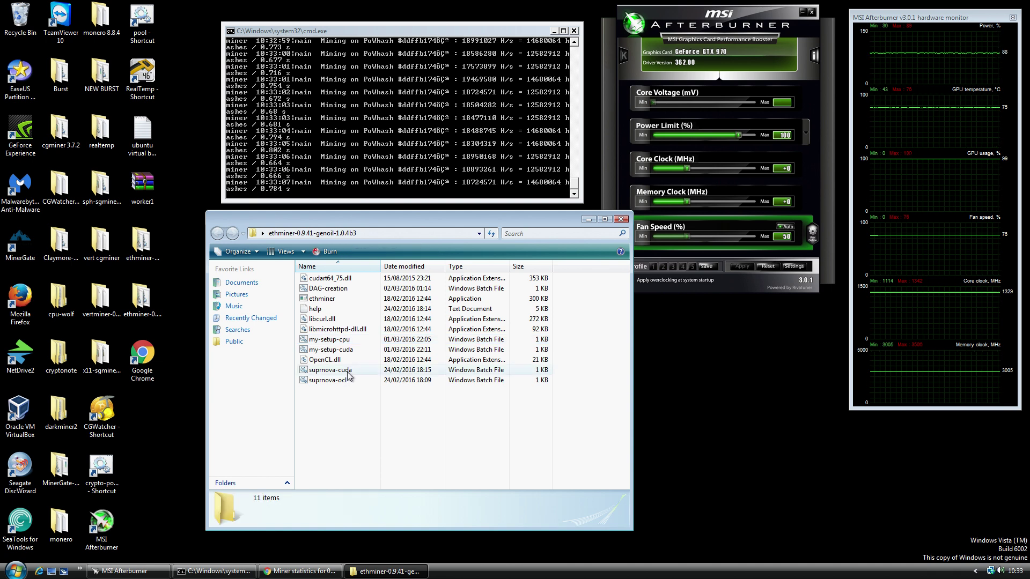
pyautogui.click(327, 380)
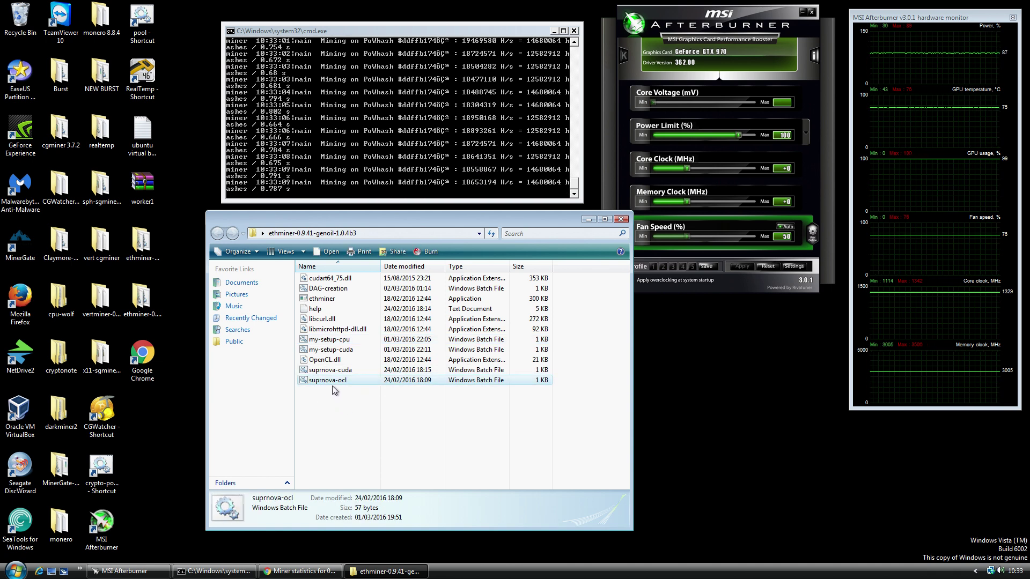
pyautogui.click(330, 370)
pyautogui.click(334, 381)
pyautogui.rightClick(335, 381)
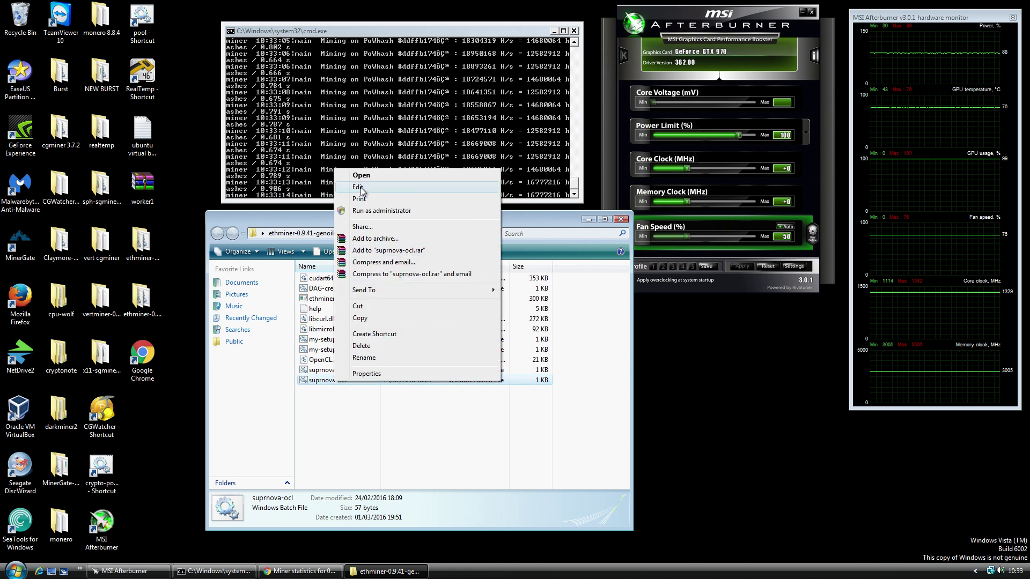
pyautogui.click(357, 187)
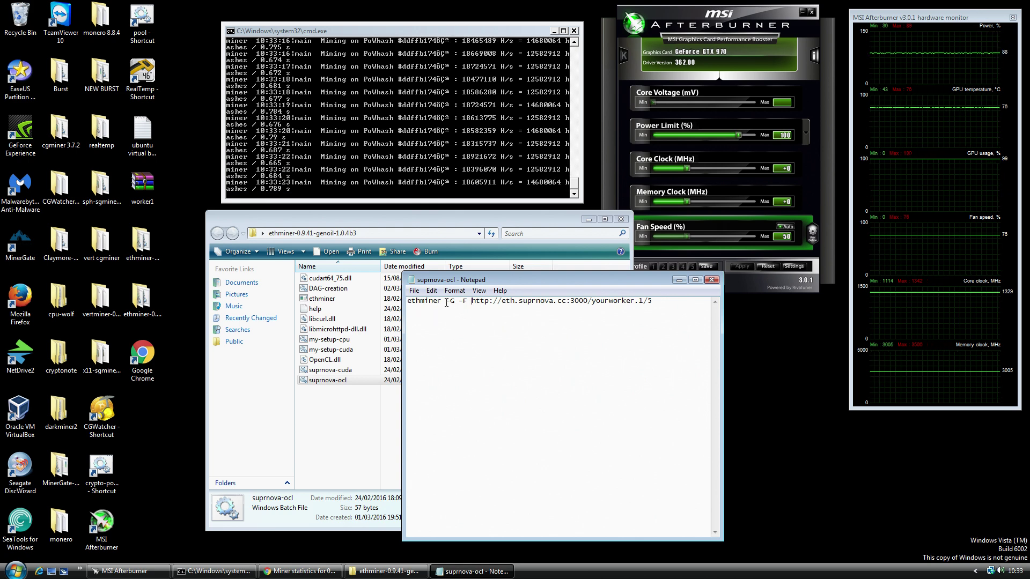
# - Highlight the -G option and the eth.suprnova.cc pool URL, then close suprnova-ocl unchanged
pyautogui.moveTo(445, 302); pyautogui.dragTo(454, 302)
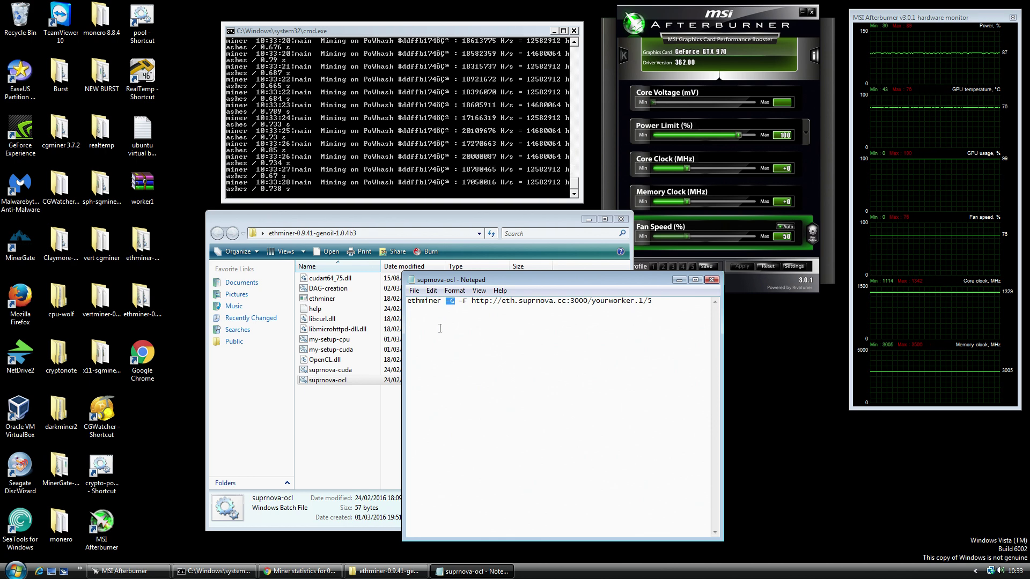
pyautogui.click(447, 302)
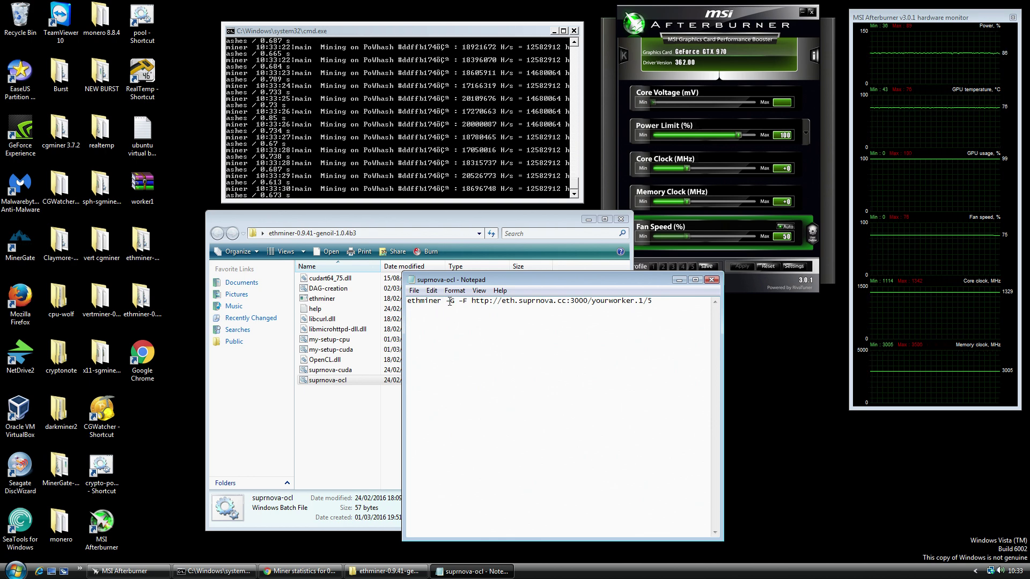
pyautogui.moveTo(446, 302); pyautogui.dragTo(454, 302)
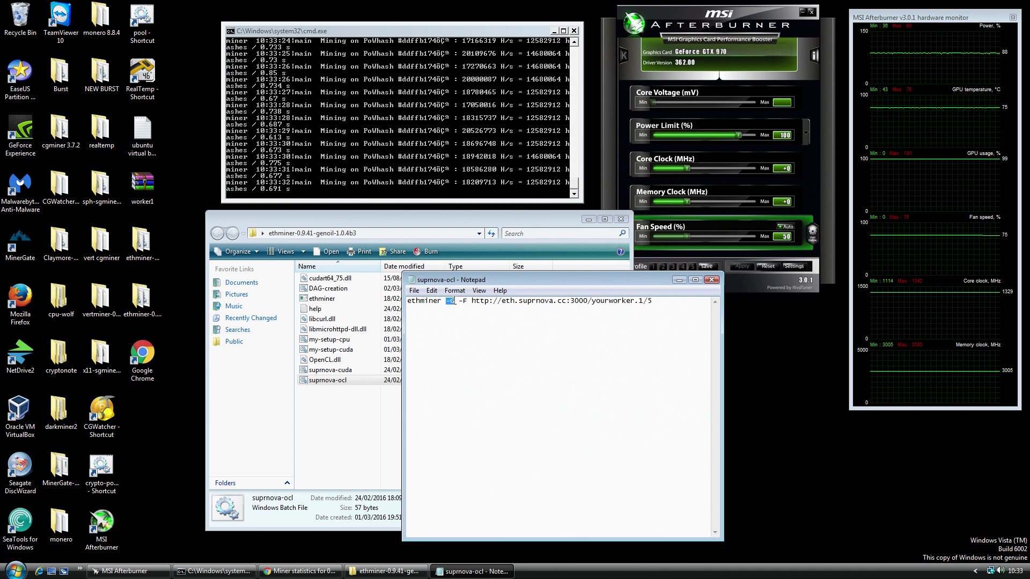
pyautogui.moveTo(462, 302); pyautogui.dragTo(655, 305)
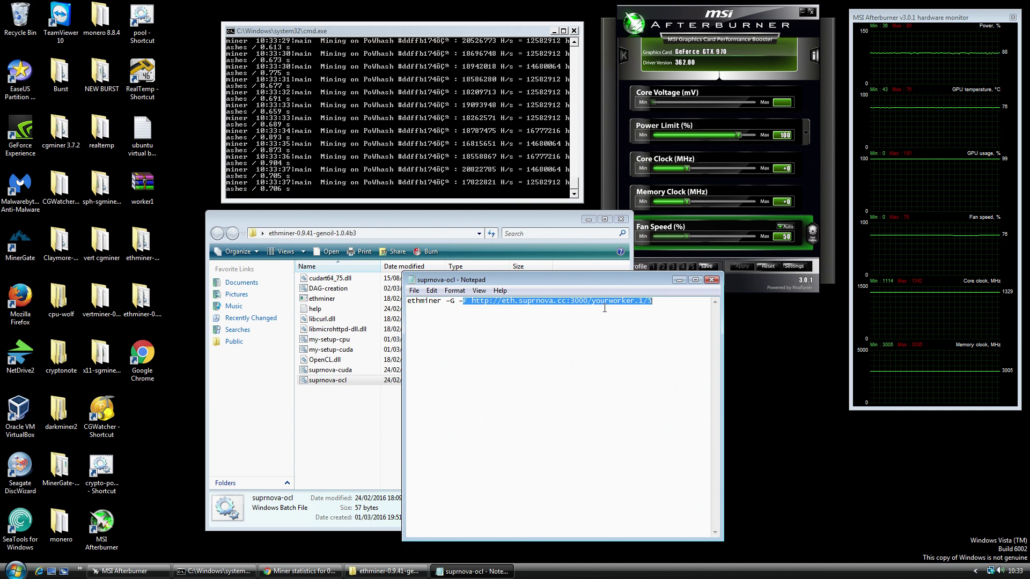
pyautogui.click(643, 335)
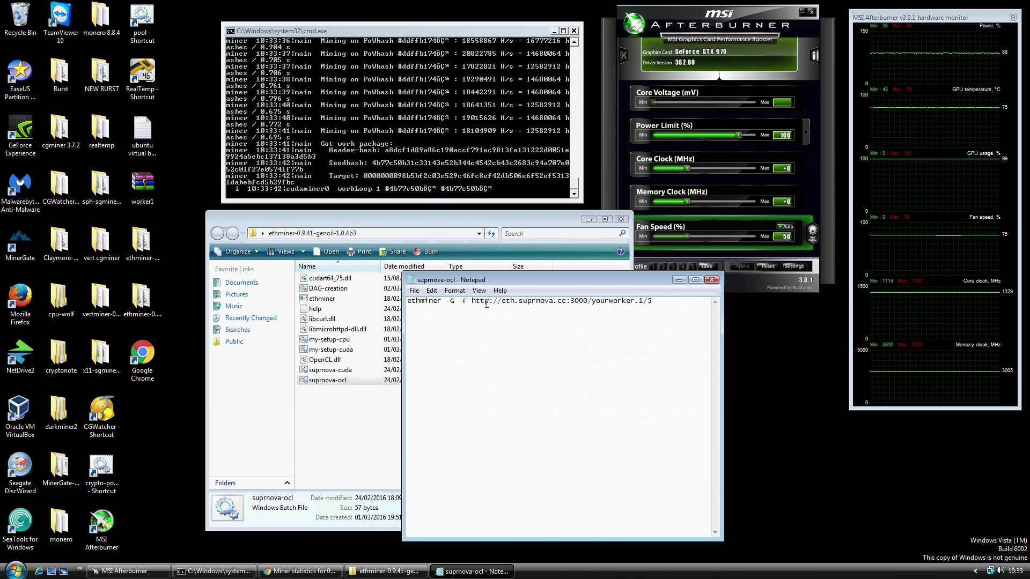
pyautogui.click(711, 280)
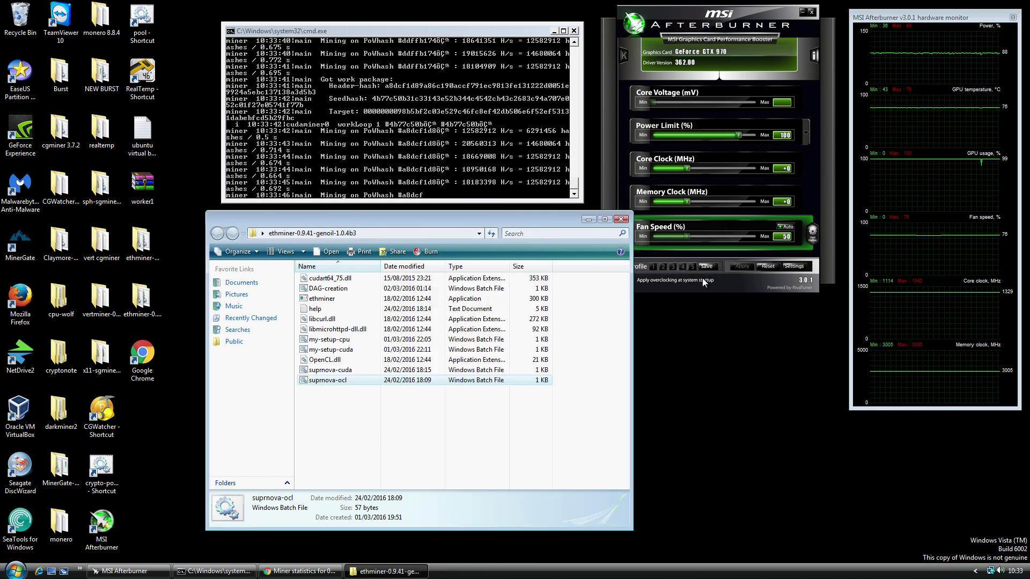
# - Clear the Explorer selection, then bring the miner console and MSI Afterburner's GTX 970 monitor graphs forward
pyautogui.click(344, 420)
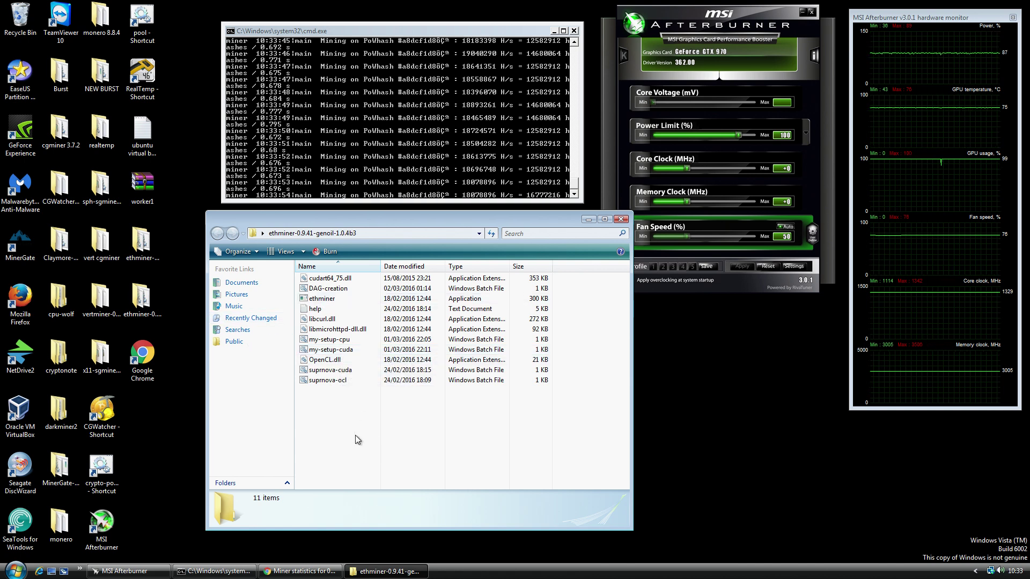
pyautogui.click(439, 28)
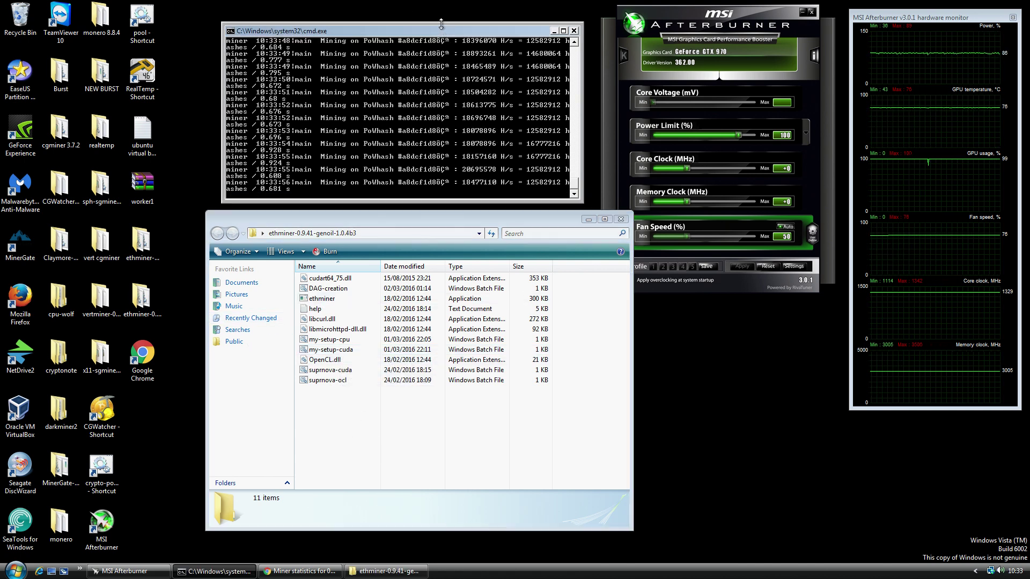
pyautogui.click(673, 13)
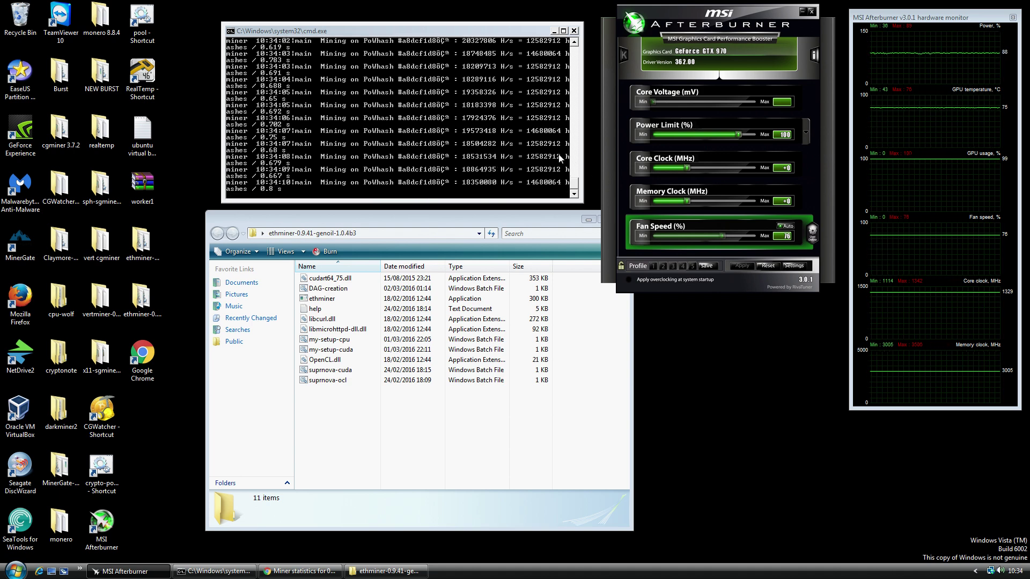
pyautogui.moveTo(968, 110)
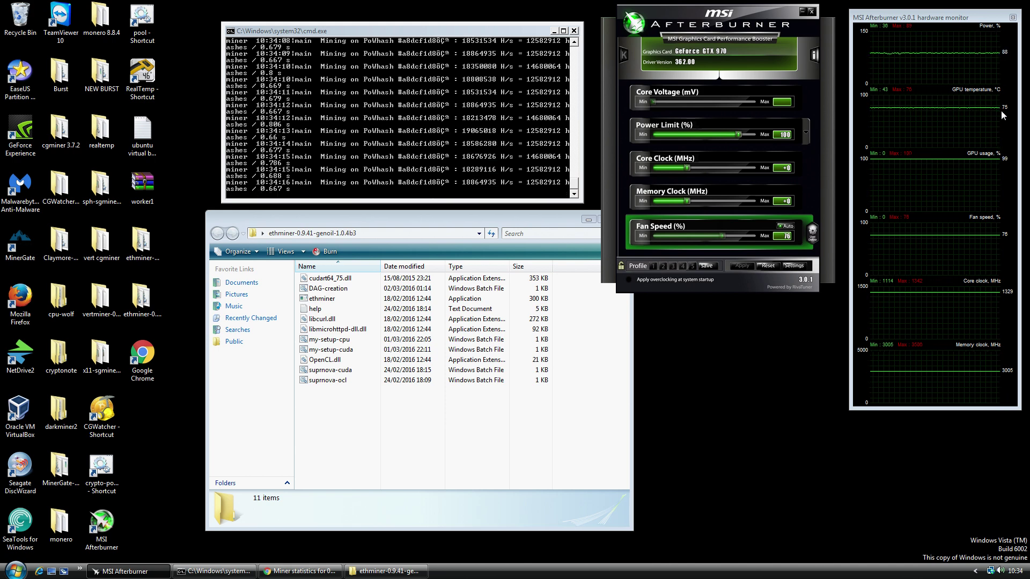
pyautogui.moveTo(992, 108)
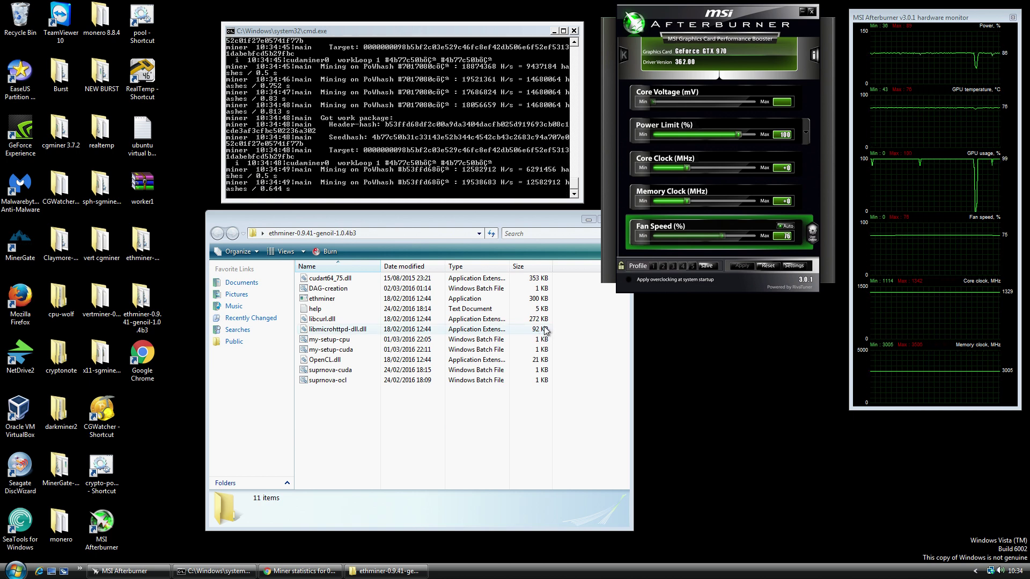
# - Bring the ethminer folder window to the front while the miner keeps hashing at about 18–19 MH/s
pyautogui.click(563, 338)
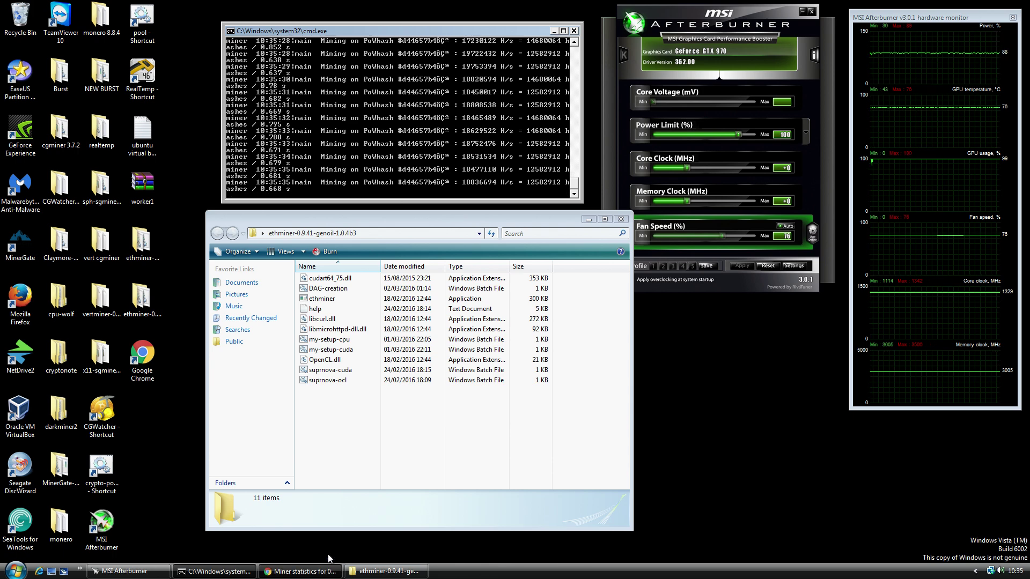
# - Go from the EthereumPool.co home page to Miner Stats and paste the mining wallet address
pyautogui.click(321, 571)
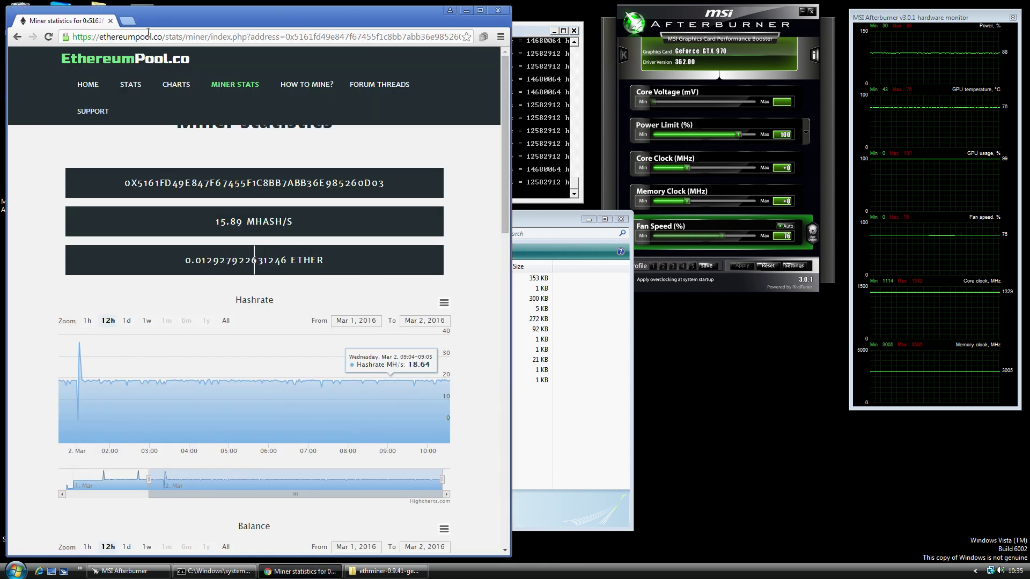
pyautogui.click(89, 88)
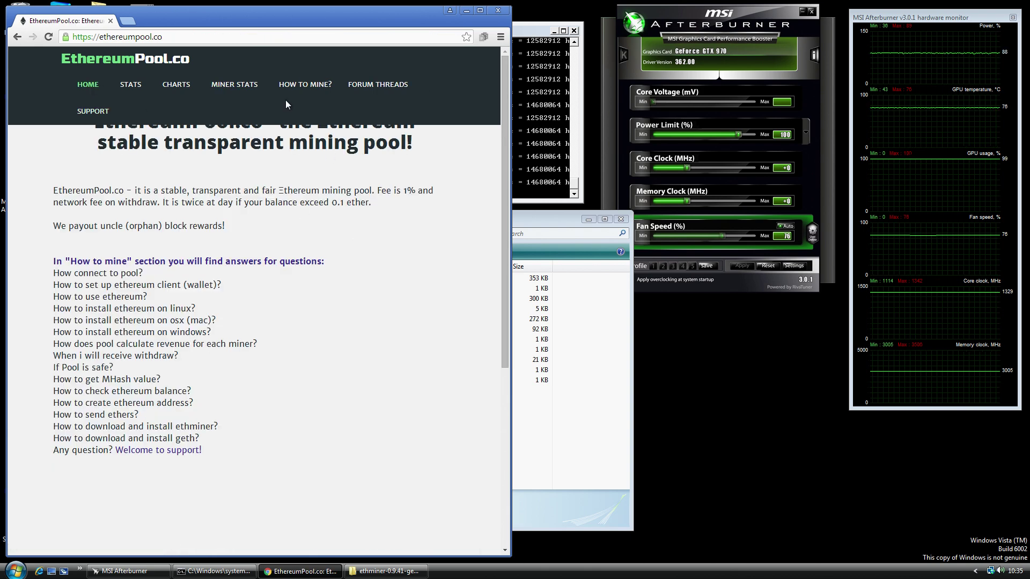
pyautogui.click(242, 84)
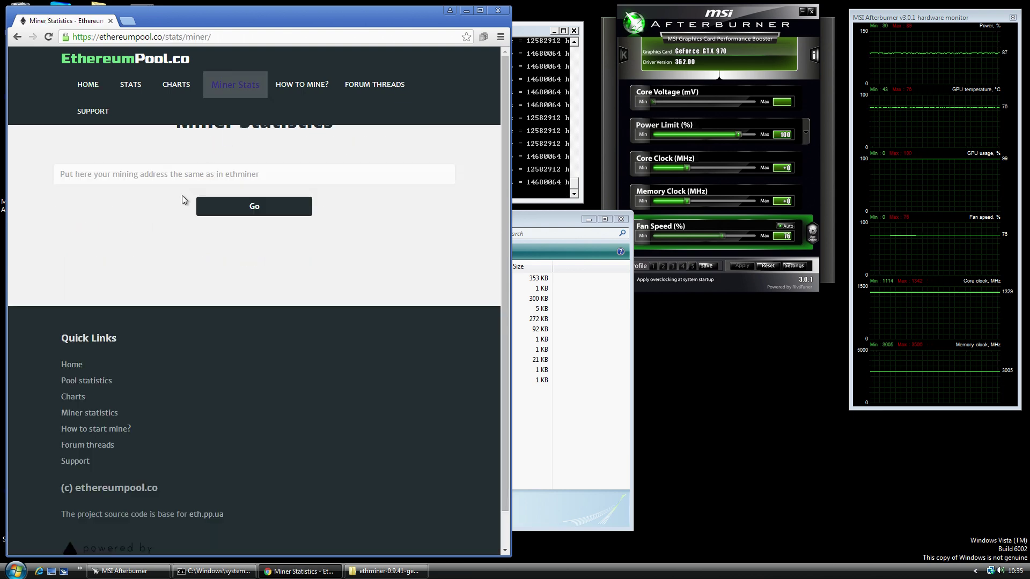
pyautogui.rightClick(179, 173)
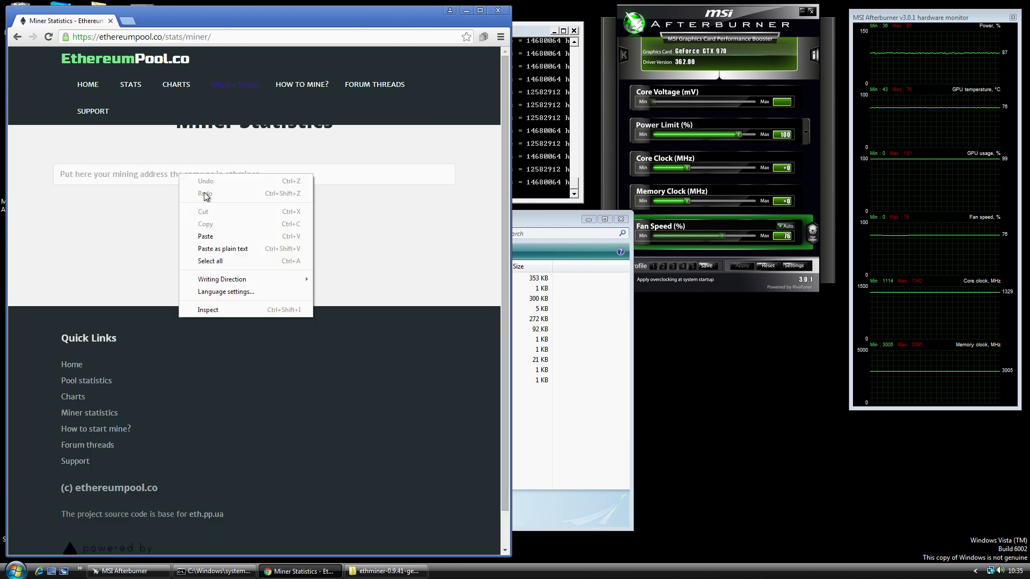
pyautogui.click(224, 236)
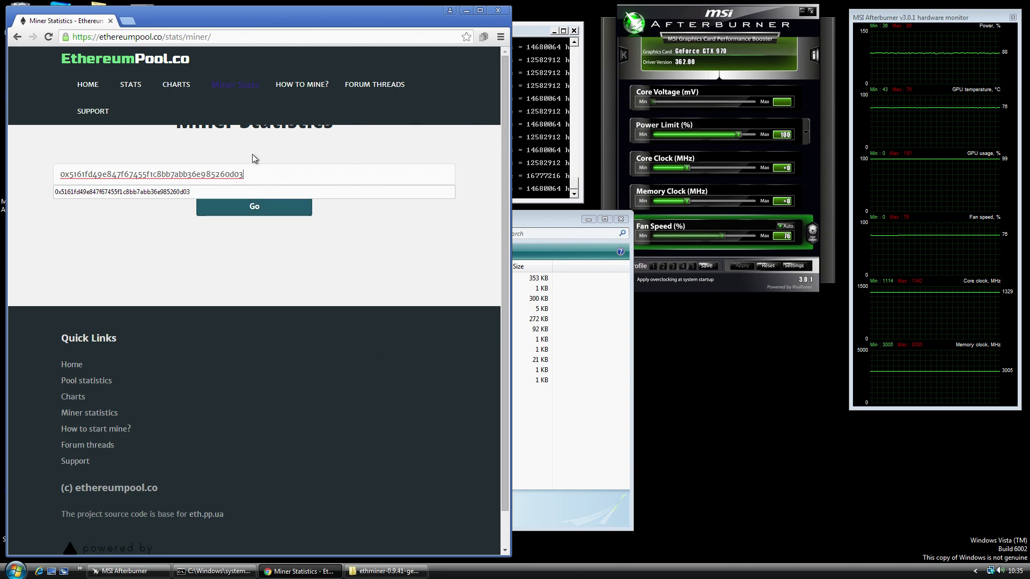
# - Load the wallet's miner statistics (18.62 MH/s) and zoom the hashrate chart to 1 day, then 1 week
pyautogui.click(272, 208)
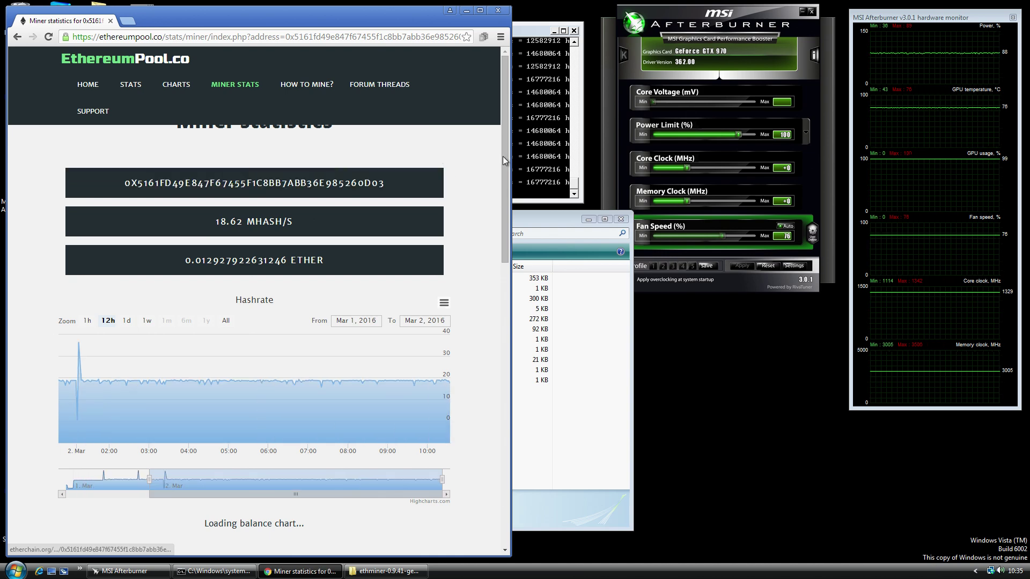
pyautogui.moveTo(336, 18); pyautogui.dragTo(434, 16)
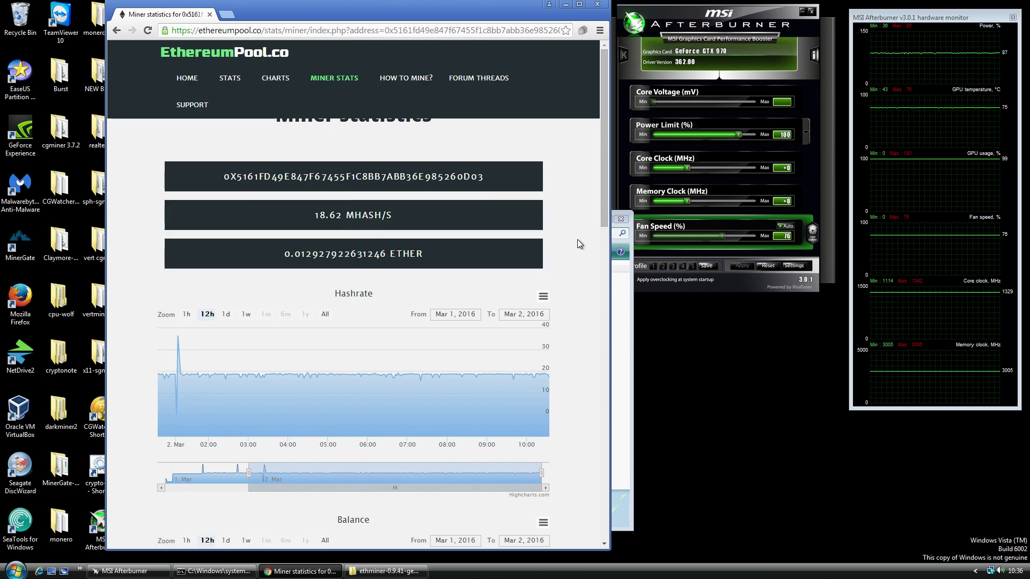
pyautogui.moveTo(604, 205); pyautogui.dragTo(606, 244)
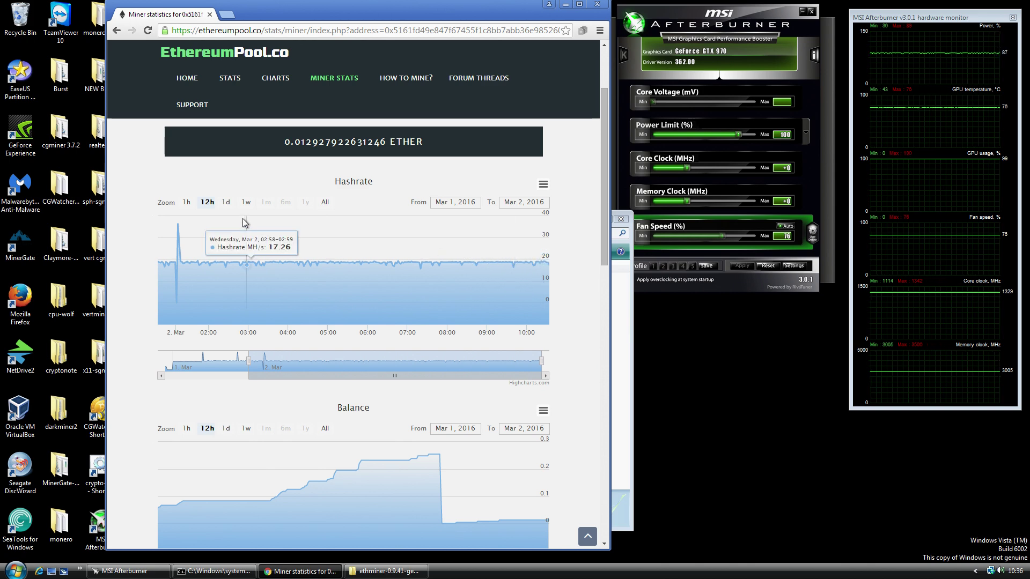
pyautogui.click(222, 203)
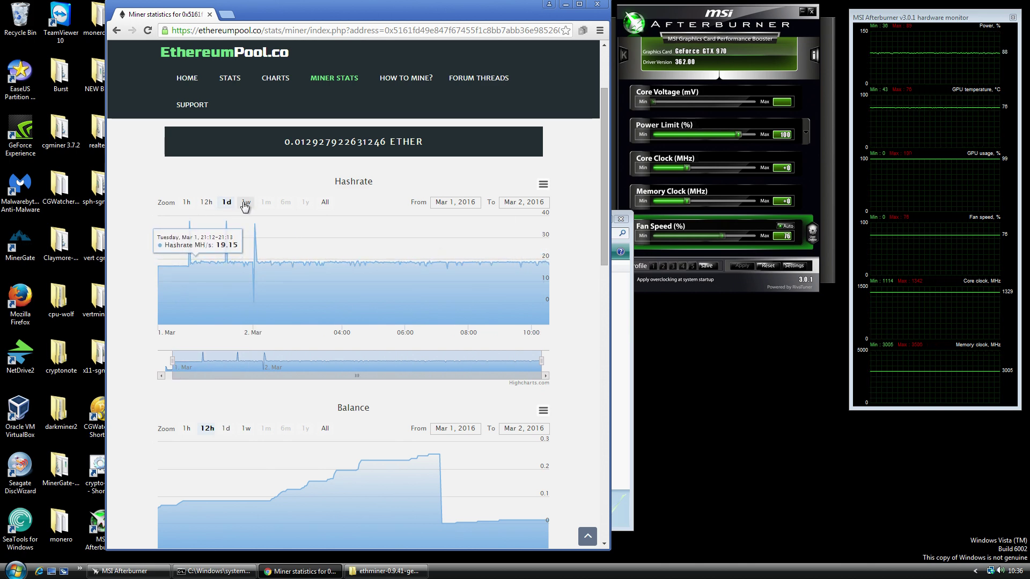
pyautogui.click(246, 203)
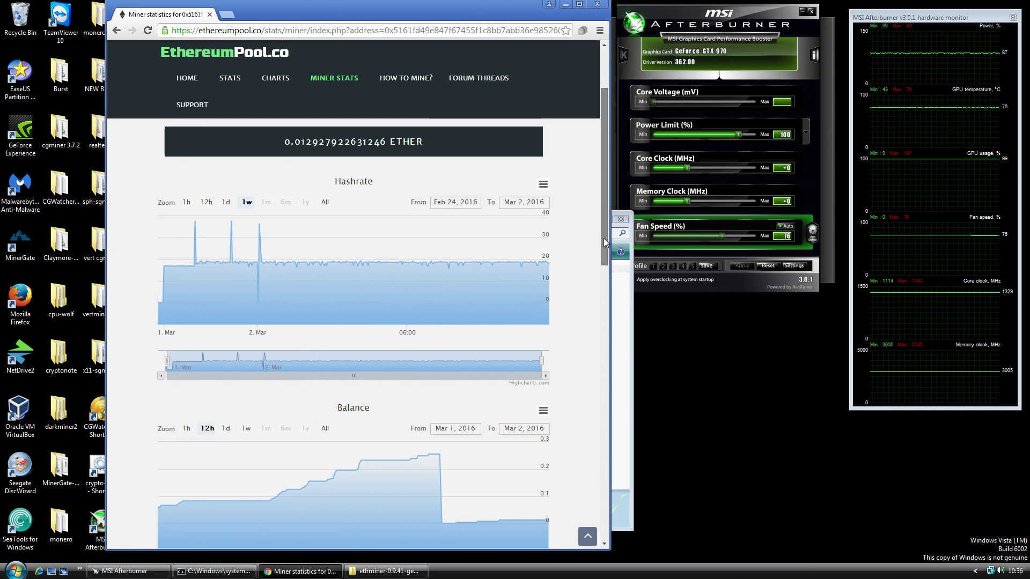
pyautogui.moveTo(603, 239); pyautogui.dragTo(606, 307)
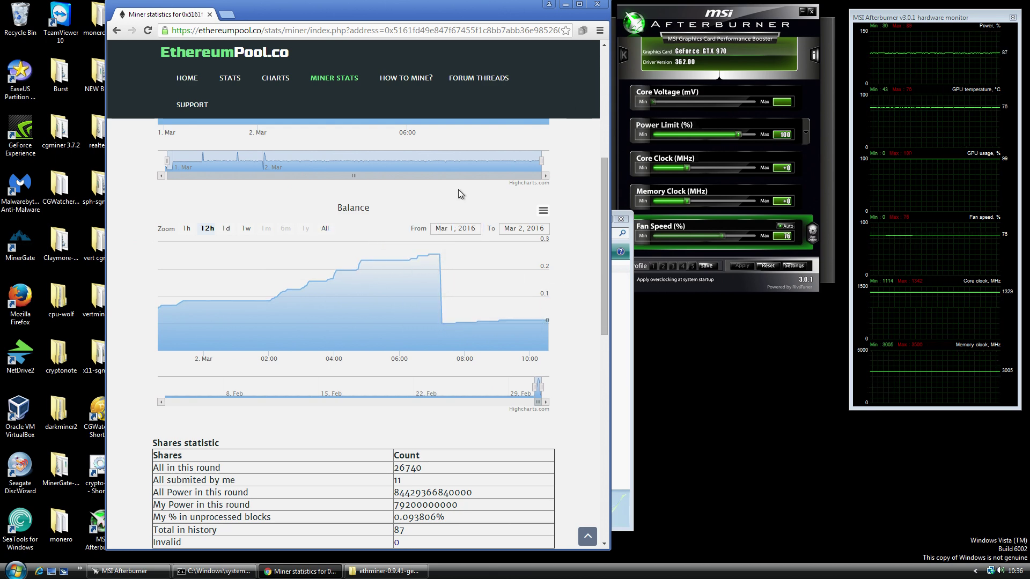
# - Scroll down to the revenue and workers tables showing about 0.44 ETH/day and one 0.25472 ETH payment
pyautogui.scroll(-1, 598, 258)
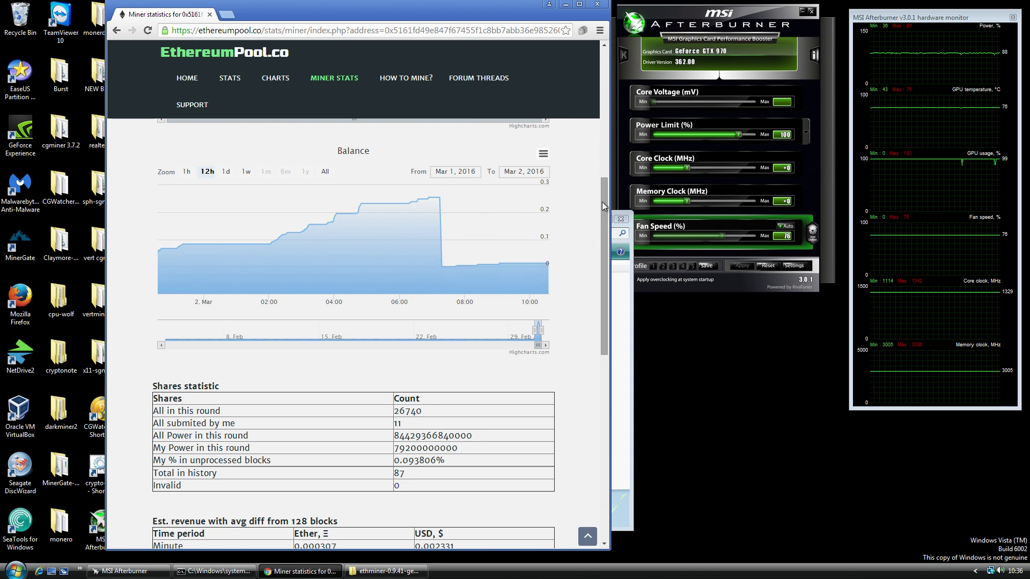
pyautogui.scroll(-3, 598, 226)
pyautogui.moveTo(604, 262); pyautogui.dragTo(606, 283)
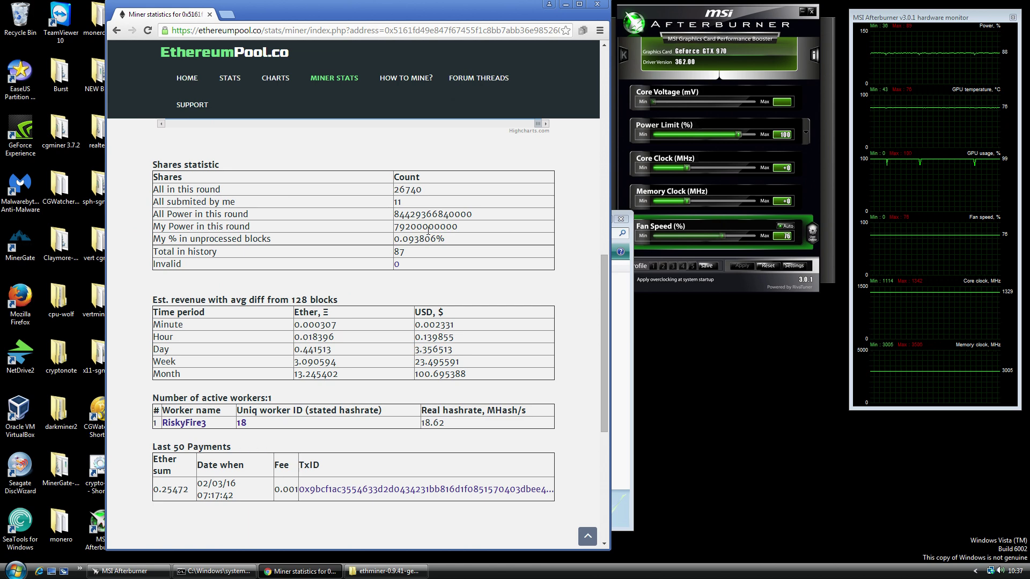
# - Highlight the estimated daily revenue of 3.356513 USD in the Day row
pyautogui.scroll(-1, 416, 283)
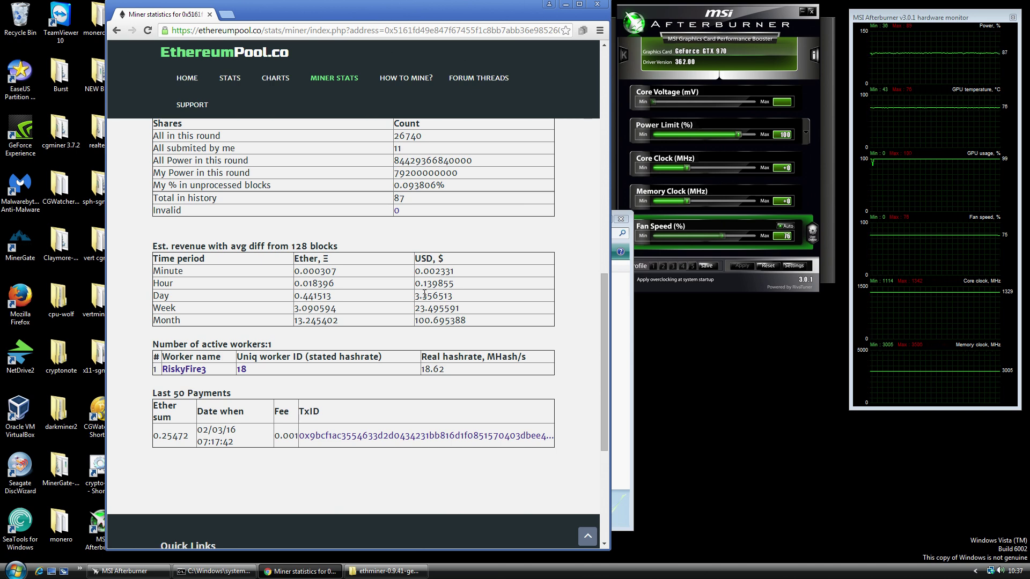
pyautogui.moveTo(457, 296); pyautogui.dragTo(415, 296)
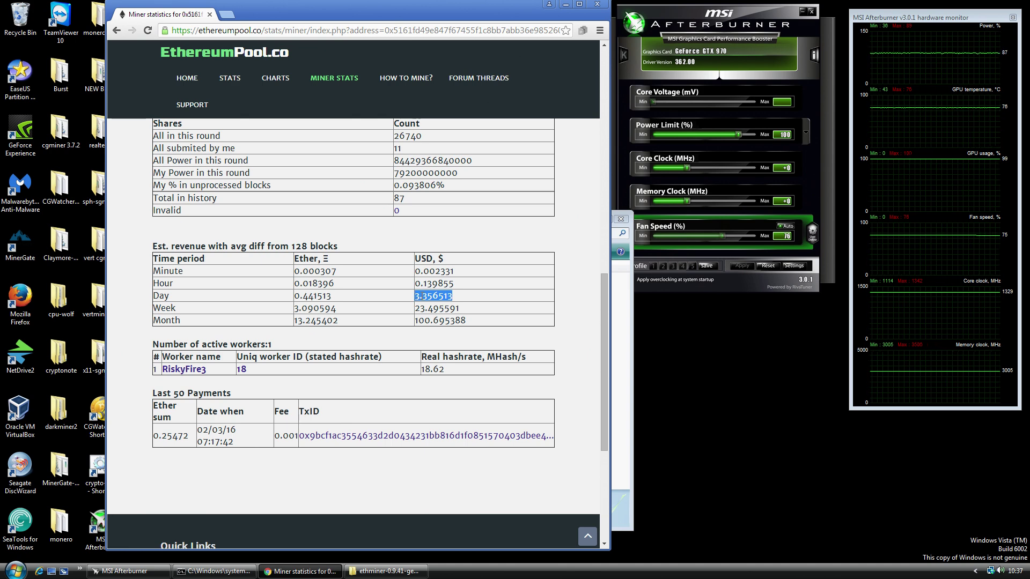
pyautogui.click(460, 298)
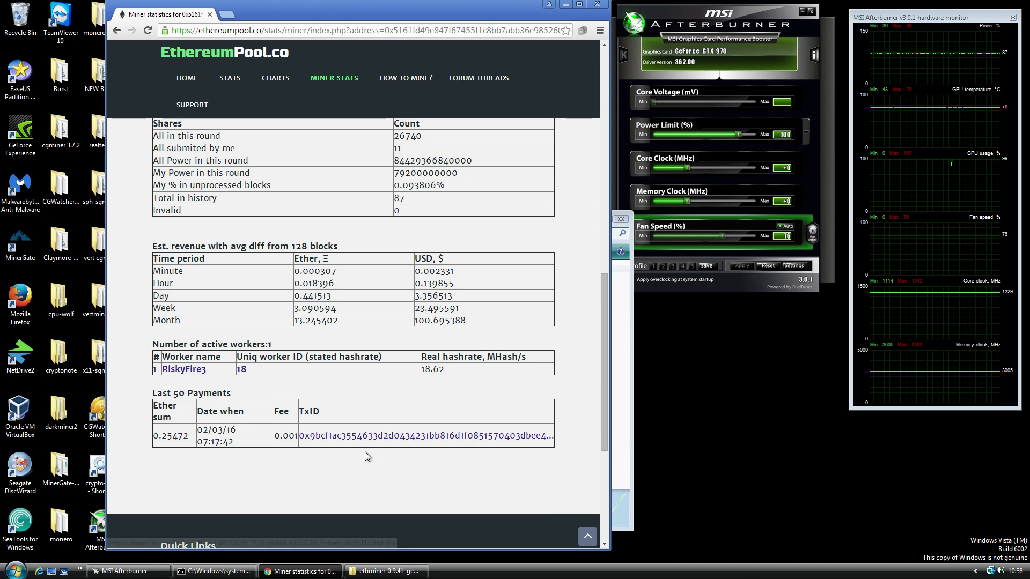
# - Return to the top of the stats page and minimize the Chrome window
pyautogui.scroll(8, 254, 412)
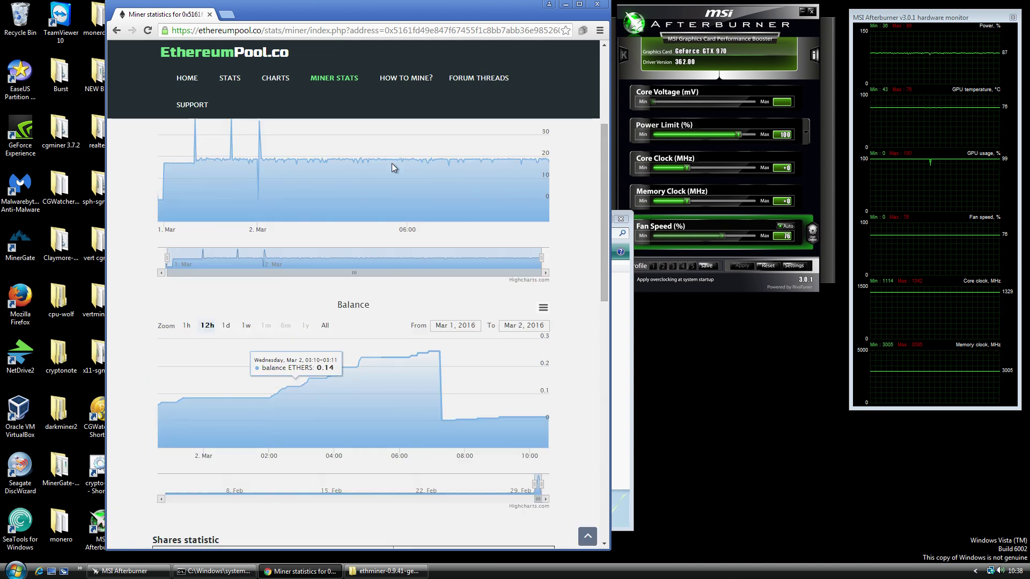
pyautogui.scroll(5, 391, 166)
pyautogui.scroll(1, 560, 226)
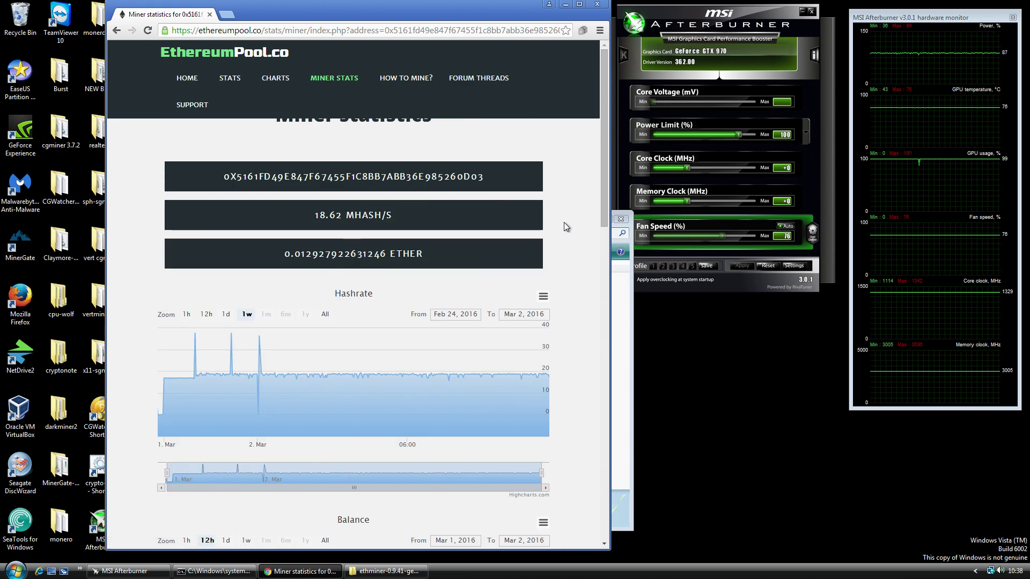
pyautogui.click(564, 5)
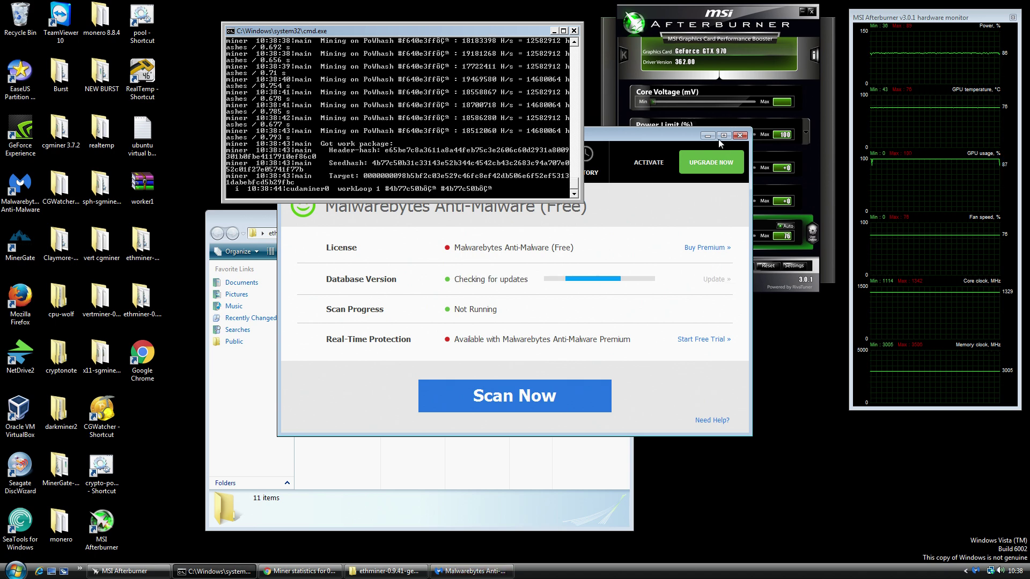
pyautogui.click(739, 136)
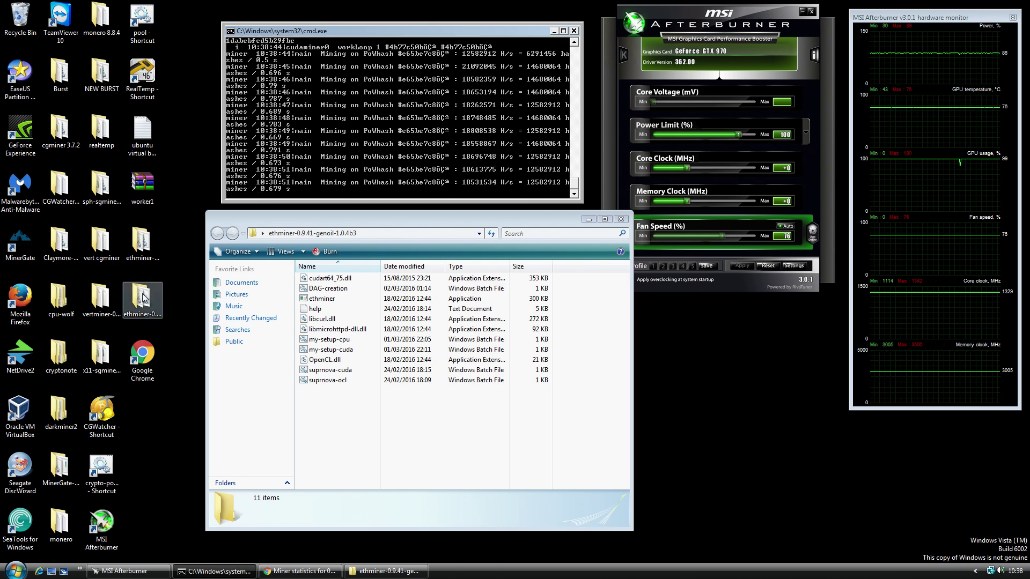
pyautogui.click(493, 435)
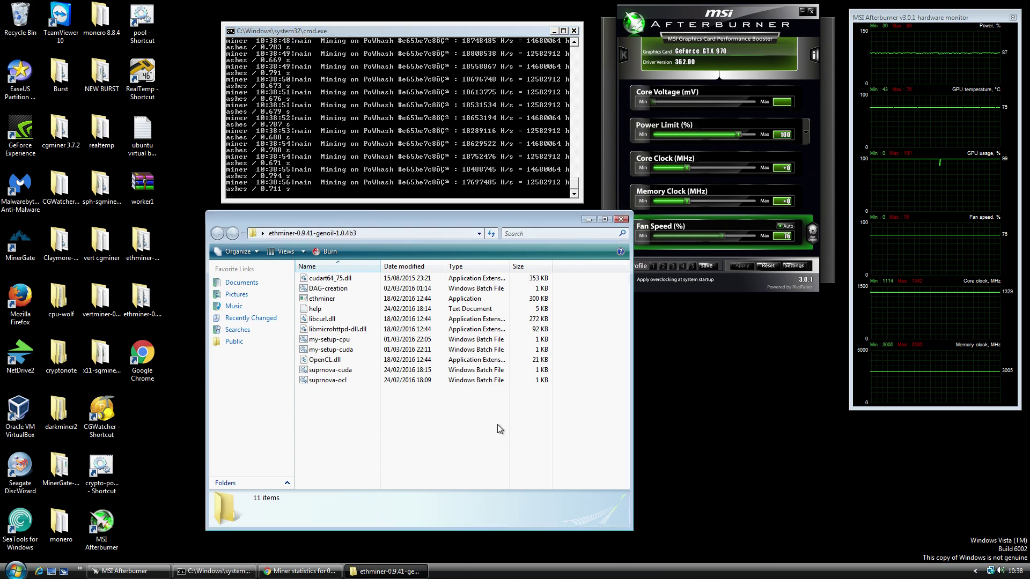